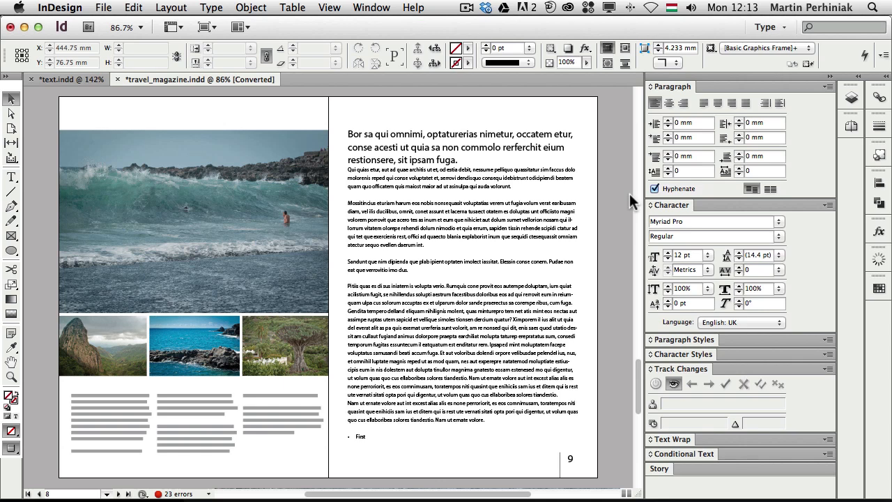
Step: Select the body text frame on page 9 with the Selection tool
click(429, 209)
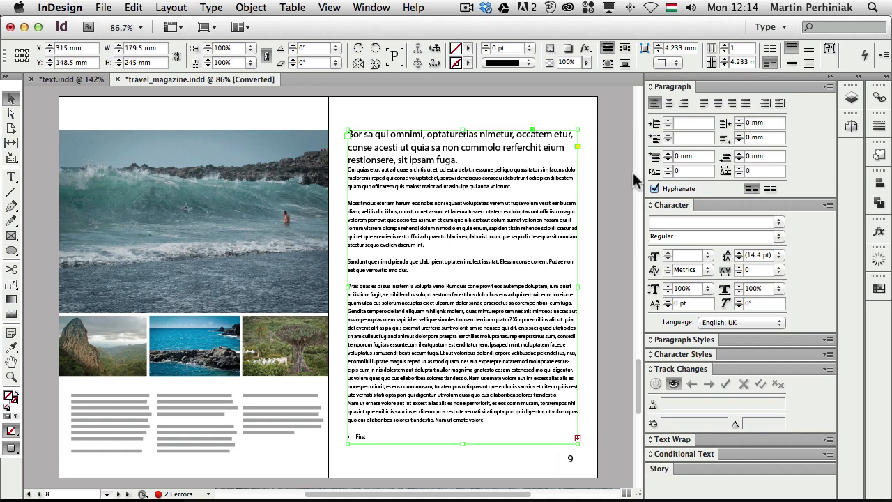
Step: Set page 9's body text frame to 2 columns in Text Frame Options, previewing other counts first
key(super+b)
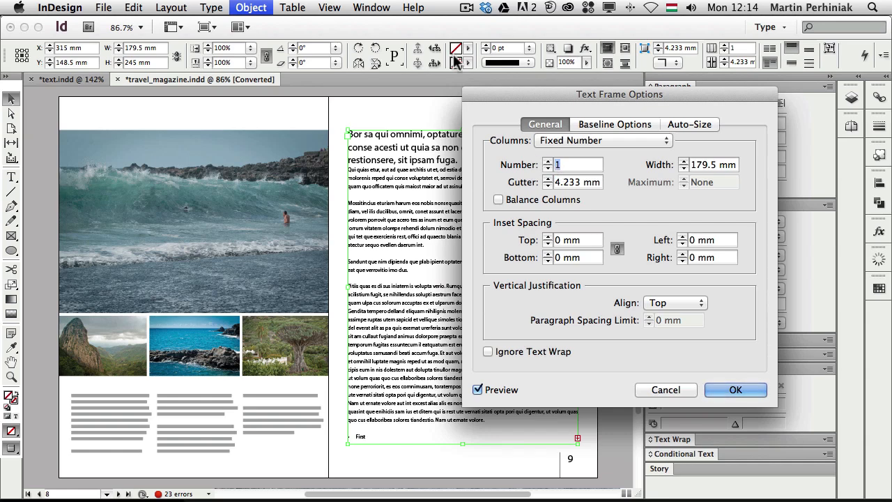
drag(547, 95, 92, 109)
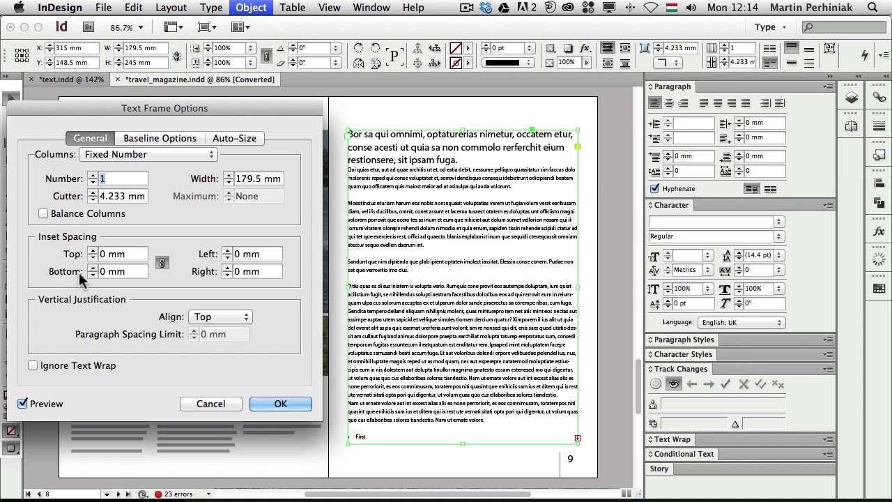
click(92, 176)
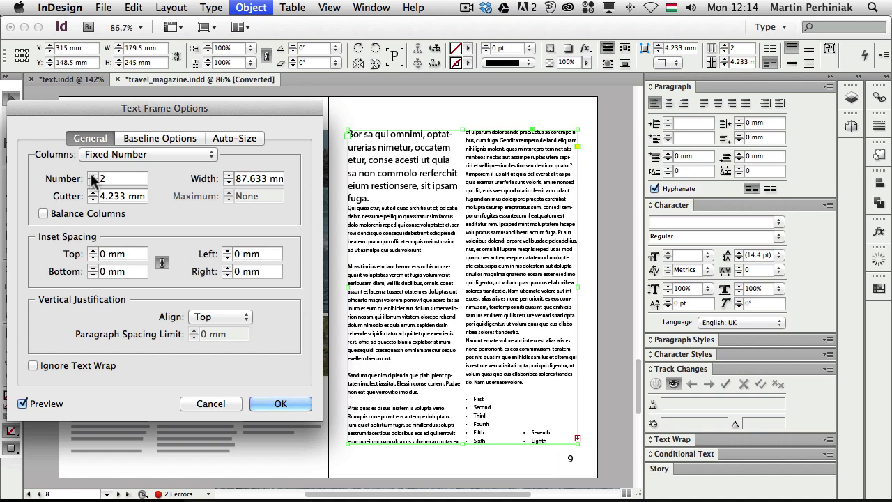
click(92, 176)
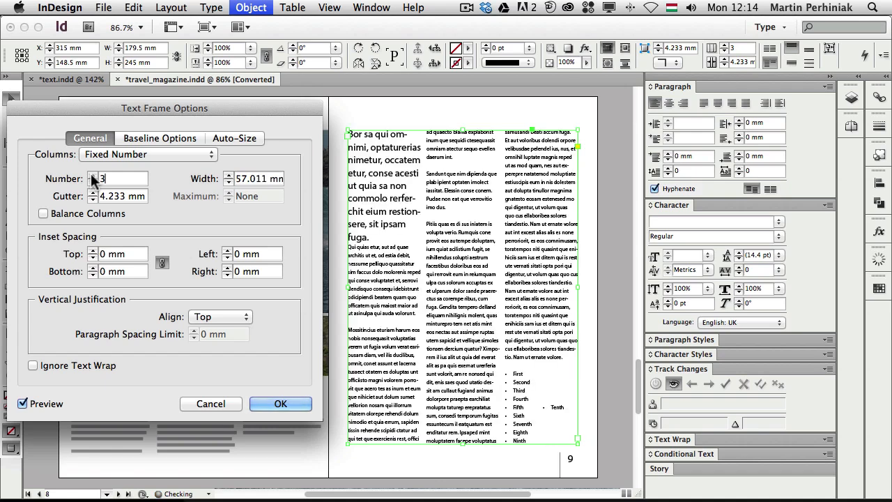
click(92, 176)
click(92, 175)
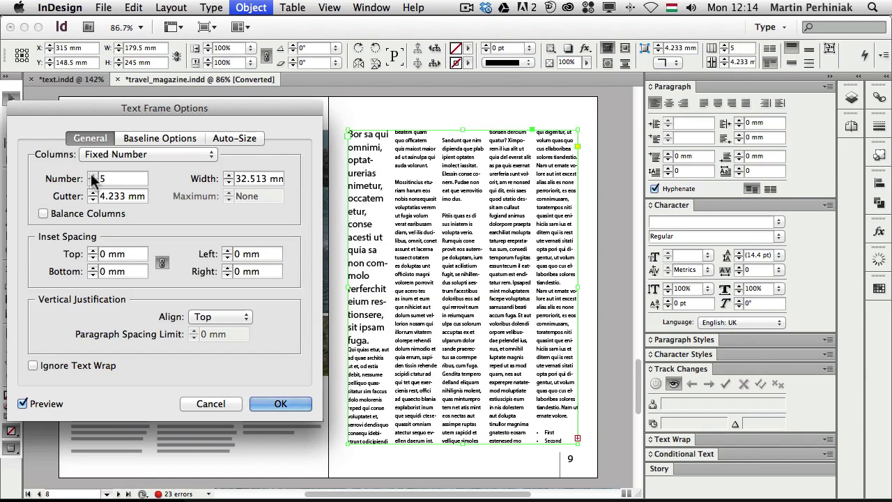
click(92, 182)
click(92, 182)
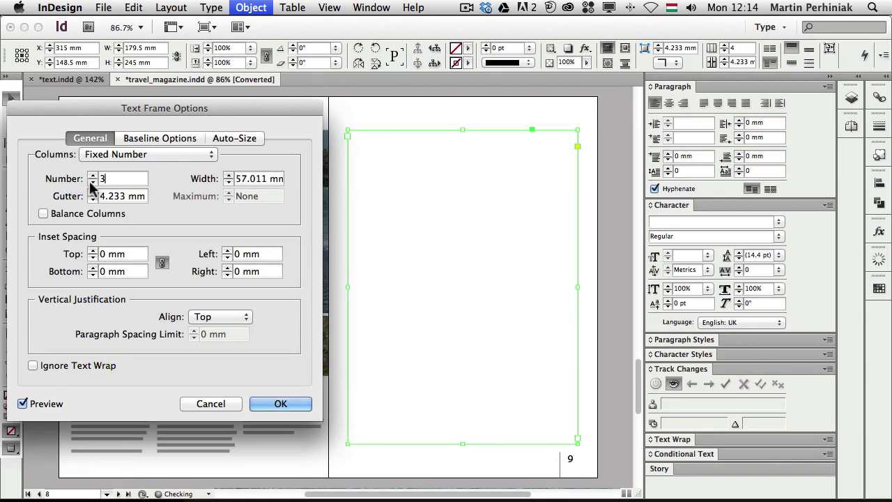
click(92, 182)
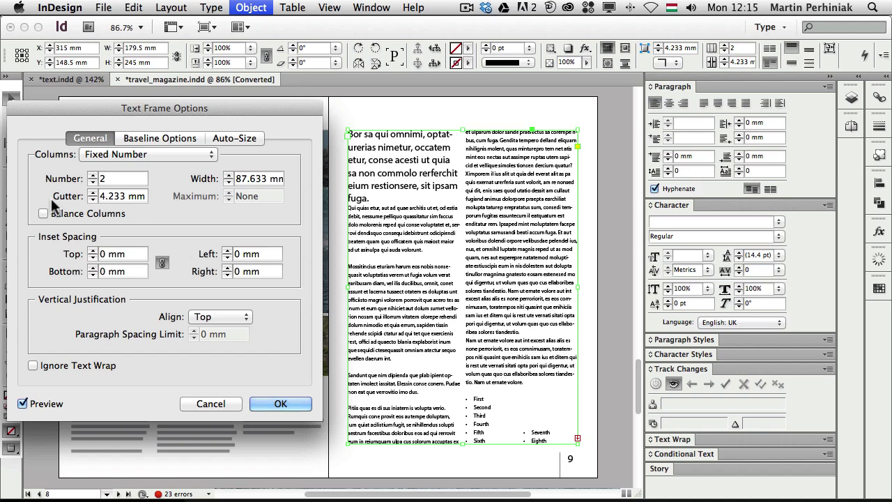
click(292, 405)
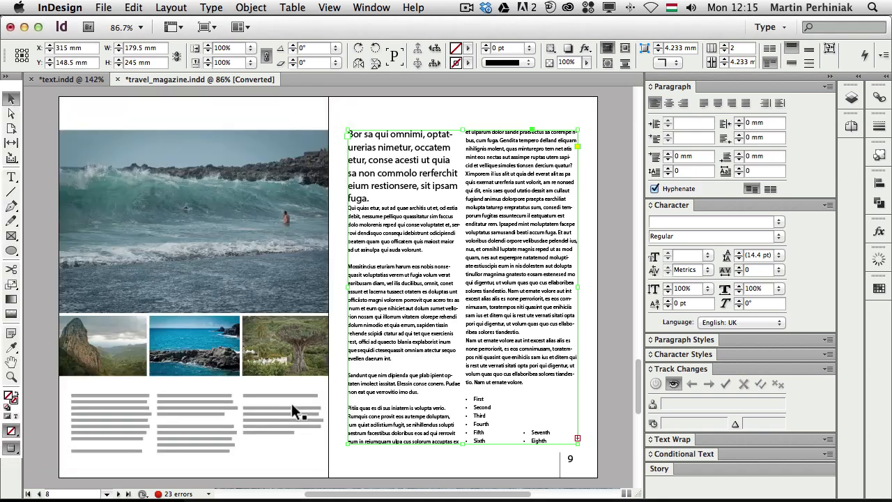
Step: Show guides and frame edges, zoom in on page 9's columns, and reselect the text frame
click(617, 261)
key(w)
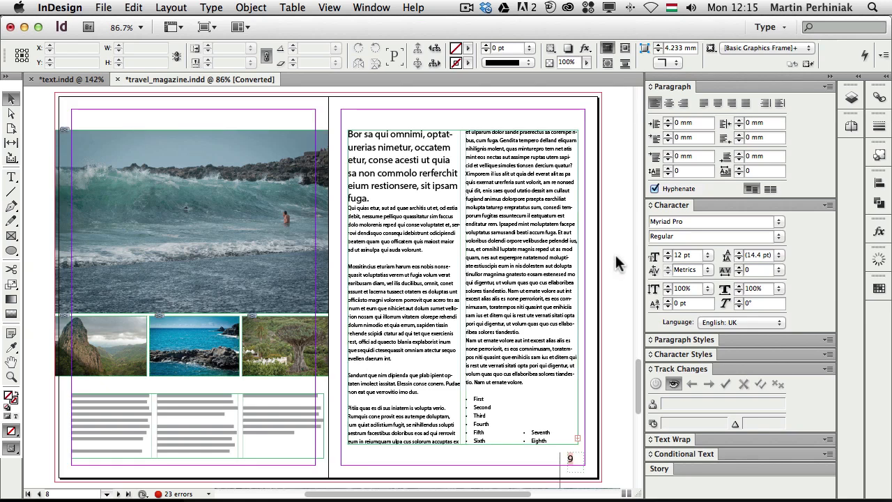
drag(329, 110, 606, 309)
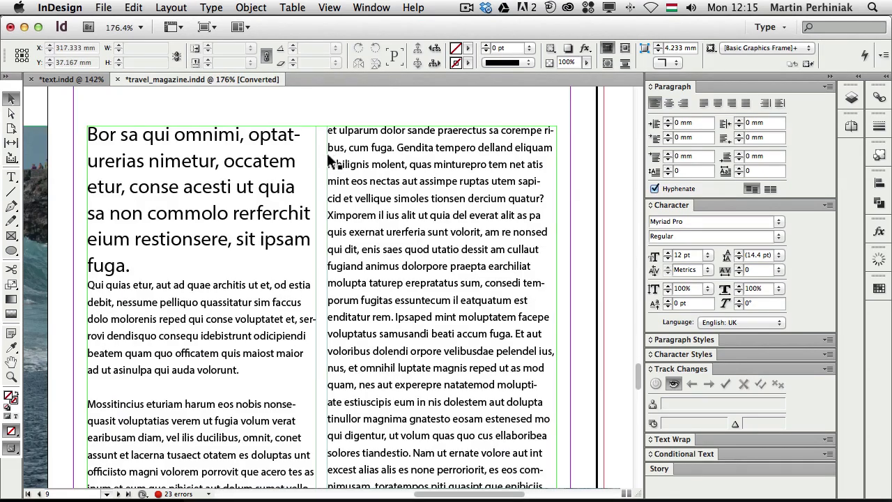
click(421, 188)
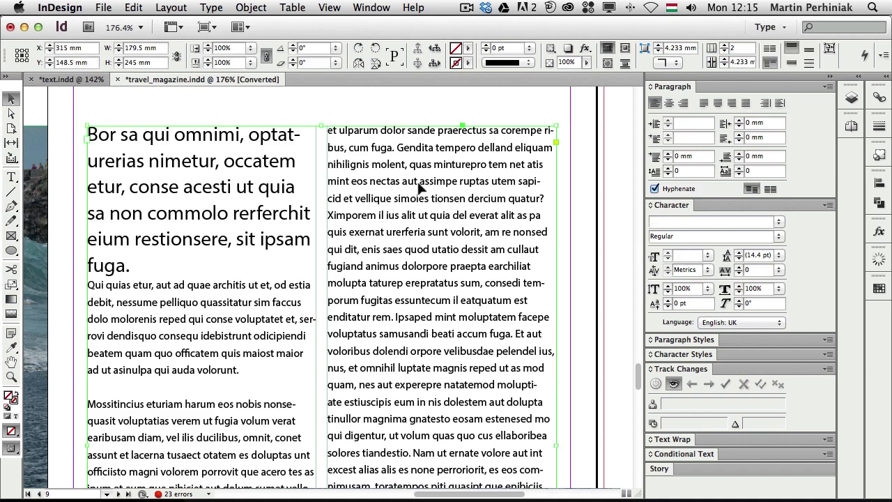
Step: Set the column gutter to 5 mm in Text Frame Options
key(super+b)
drag(140, 108, 674, 116)
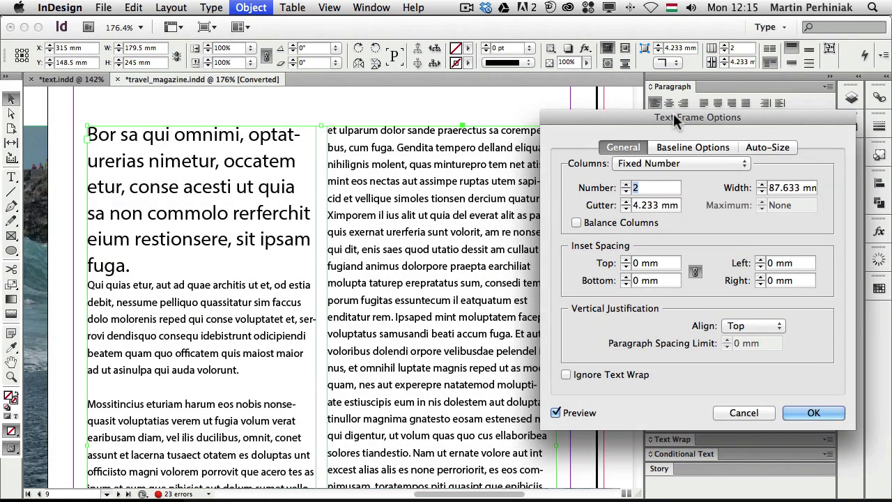
click(626, 202)
click(625, 201)
click(625, 202)
click(625, 202)
click(625, 201)
click(625, 202)
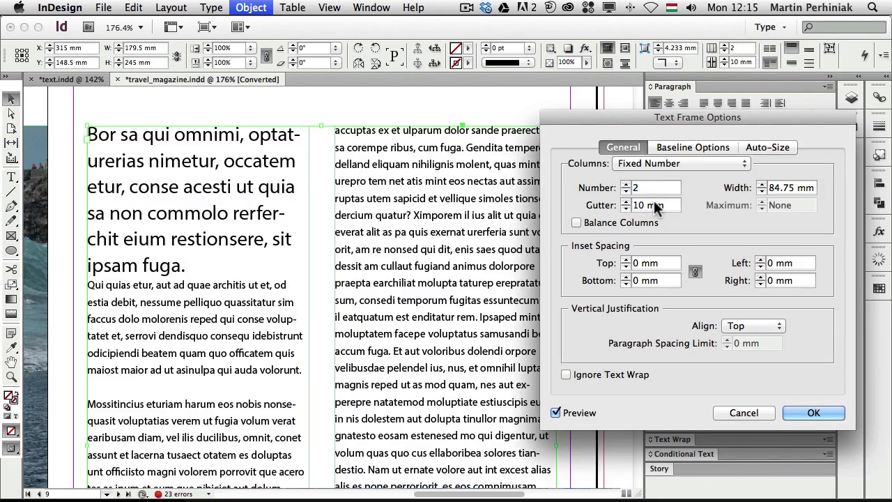
key(Down)
key(Down)
key(Down)
key(Down)
key(Down)
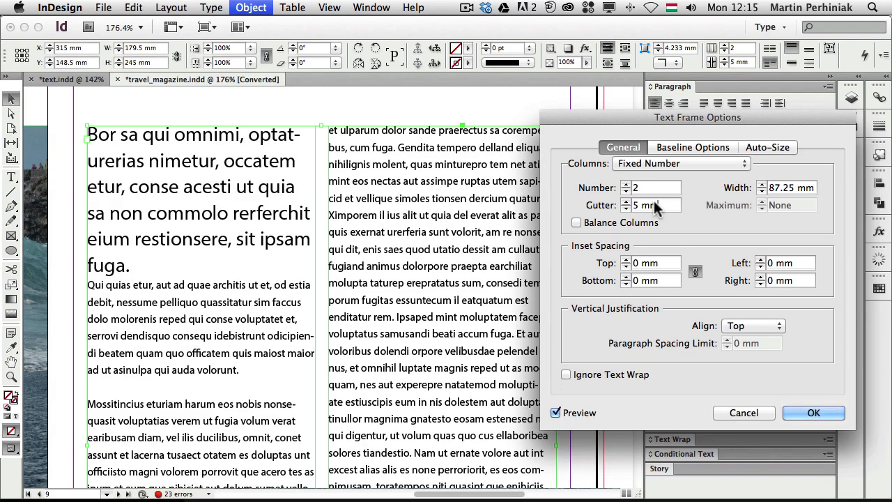
Step: Widen the two body-text columns to 90 mm each
drag(674, 117, 544, 198)
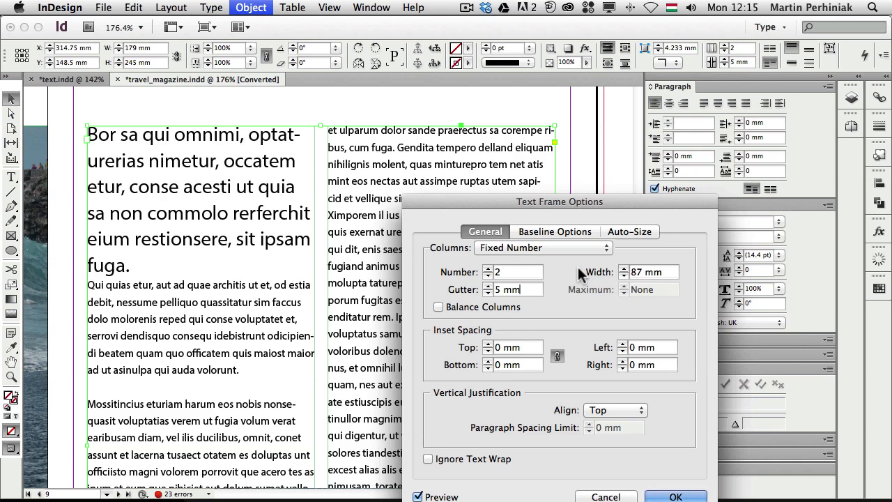
click(622, 269)
click(623, 269)
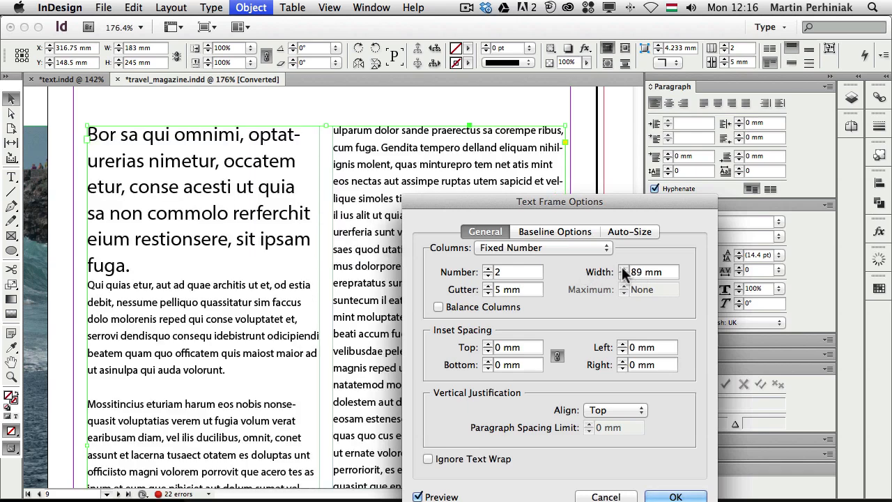
click(622, 269)
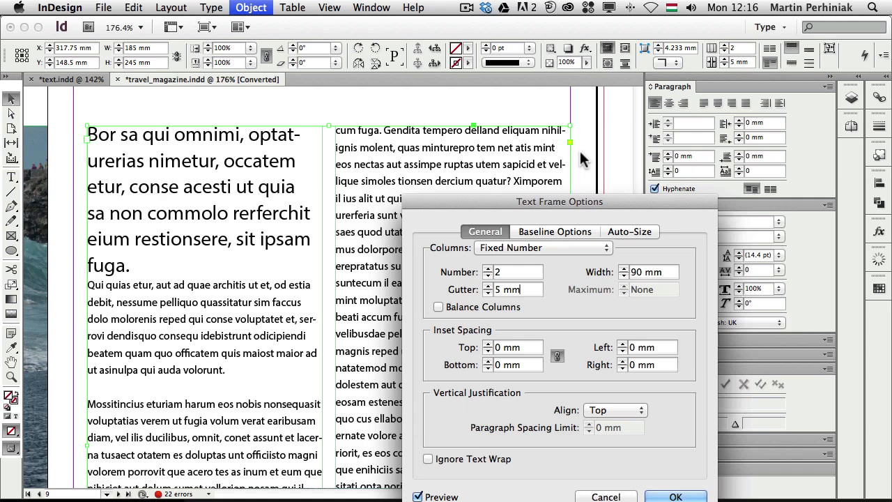
click(513, 246)
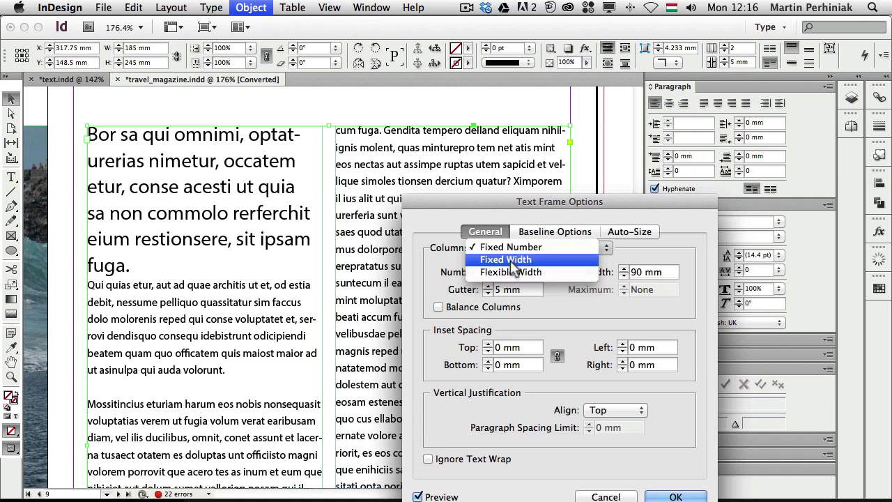
Step: Try Fixed Width column sizing, letting the frame grow to three and four columns
click(509, 259)
click(626, 271)
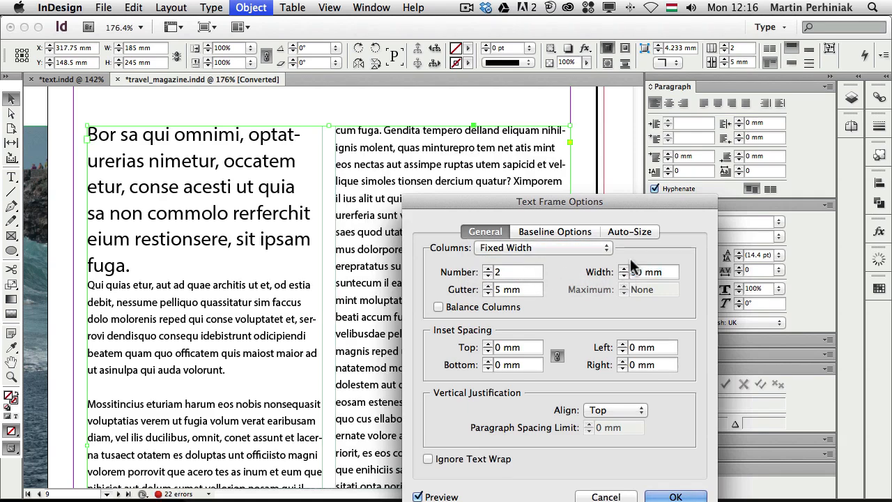
click(487, 270)
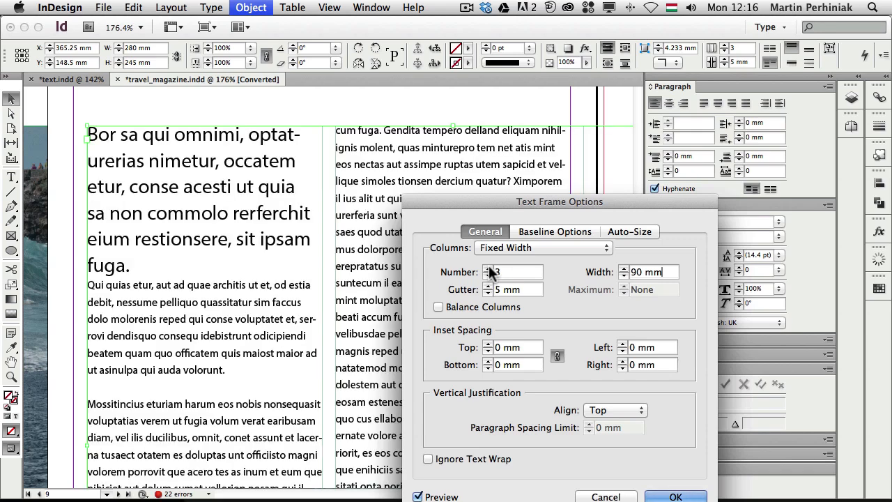
key(super+minus)
key(super+minus)
key(super+minus)
key(super+minus)
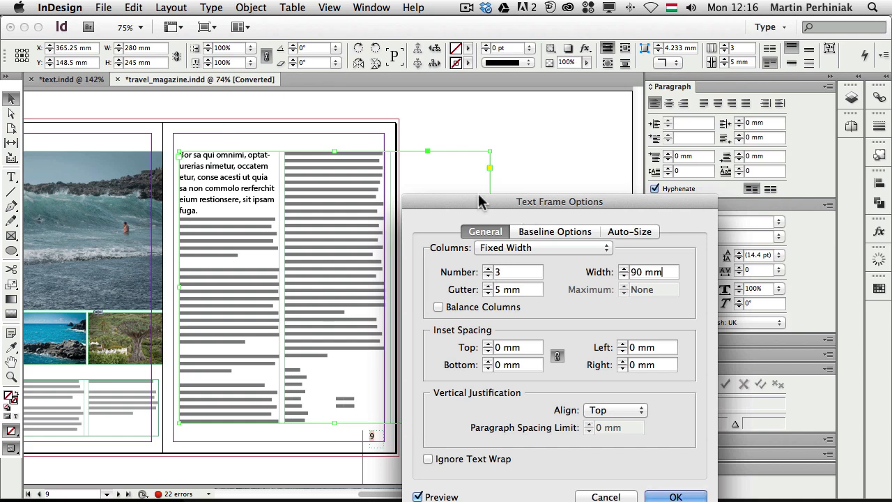
drag(480, 200, 404, 319)
click(598, 213)
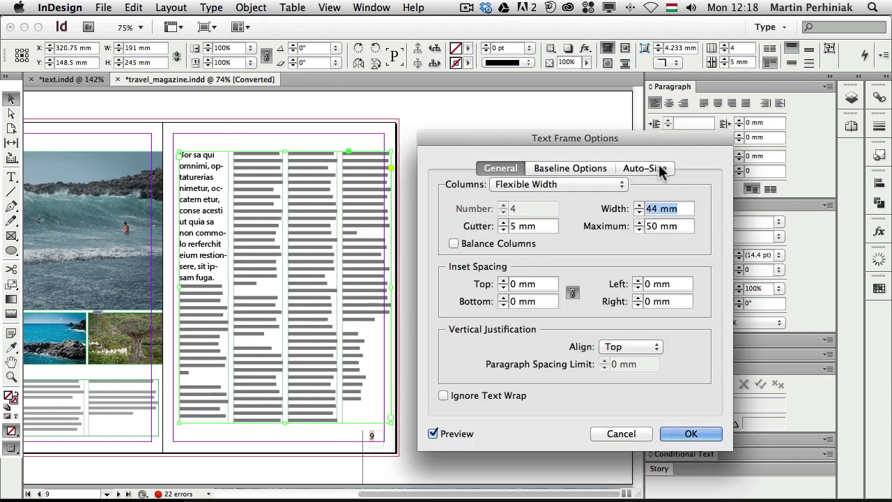
Step: Switch back to Fixed Number with 2 columns of 87 mm width and confirm
click(500, 184)
click(500, 158)
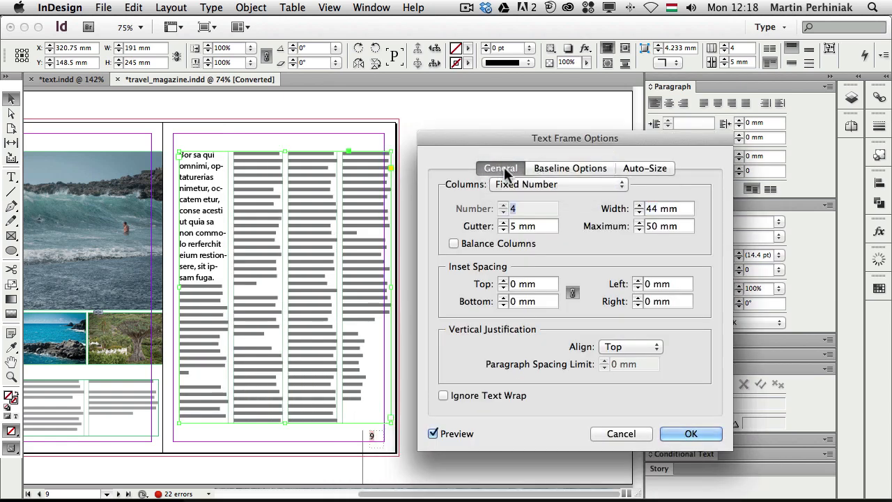
text(2)
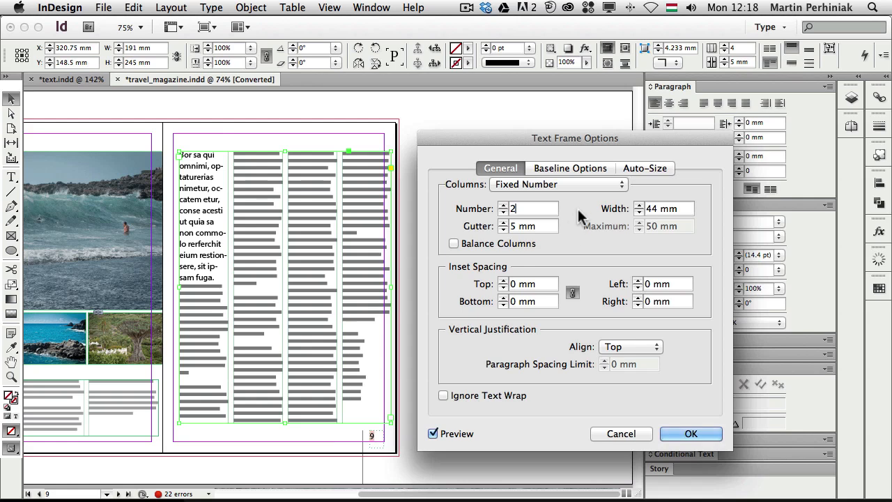
click(685, 214)
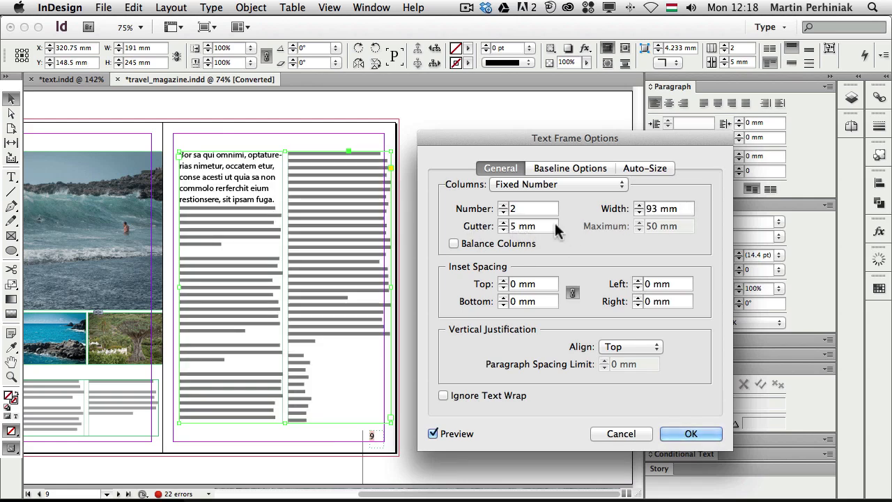
drag(693, 209, 626, 203)
text(87)
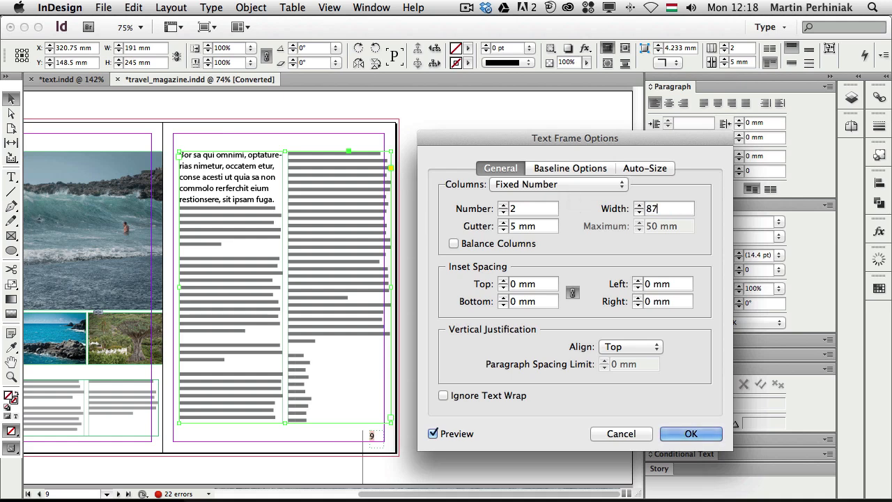
click(540, 208)
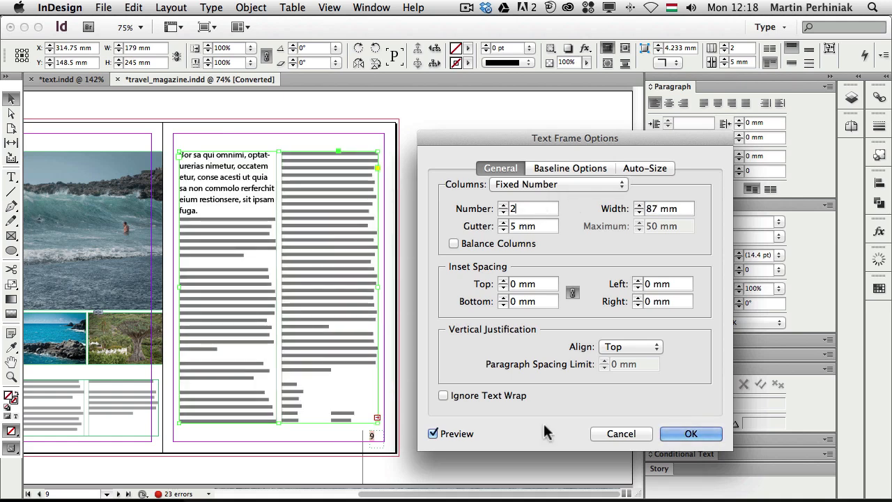
click(682, 432)
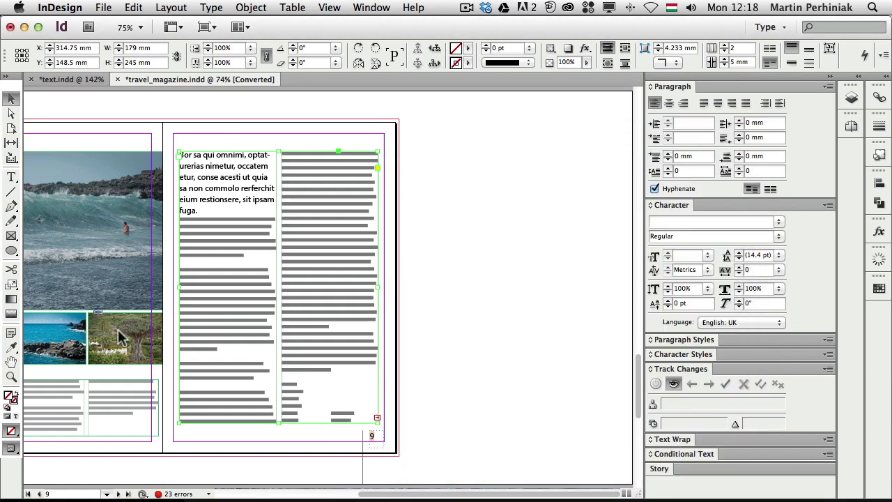
Step: Zoom in on page 8's text, inspect the lone lines in columns one and three, then reselect the frame
drag(171, 317, 385, 258)
drag(111, 297, 397, 394)
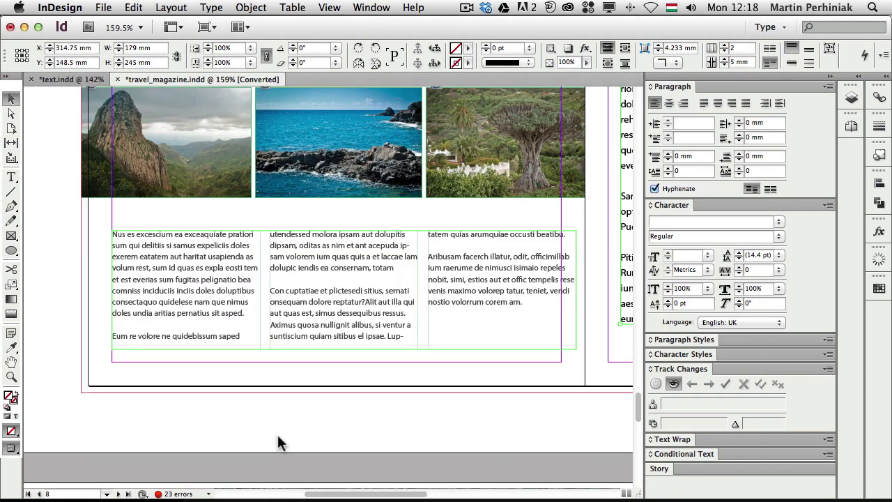
drag(50, 183, 602, 397)
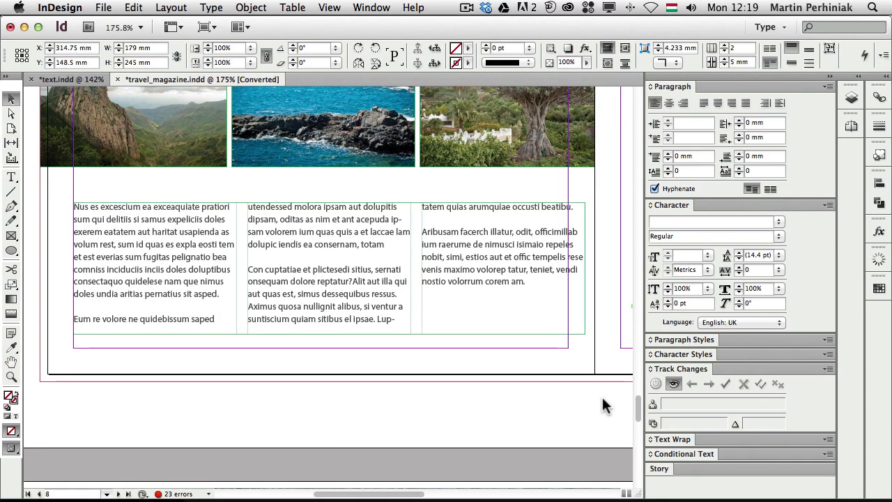
double_click(145, 319)
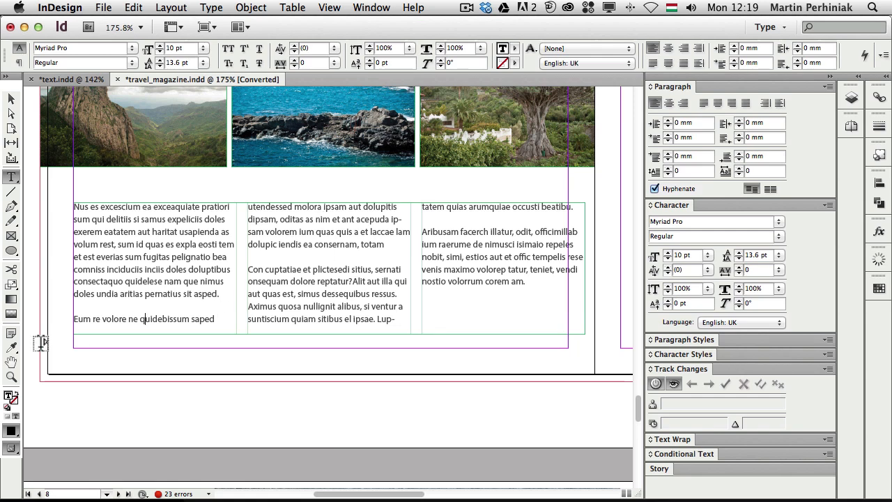
triple_click(82, 318)
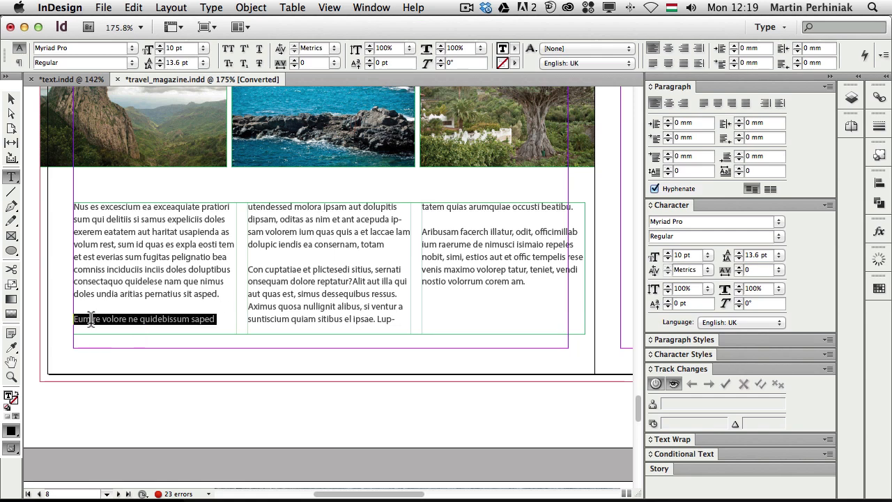
triple_click(464, 203)
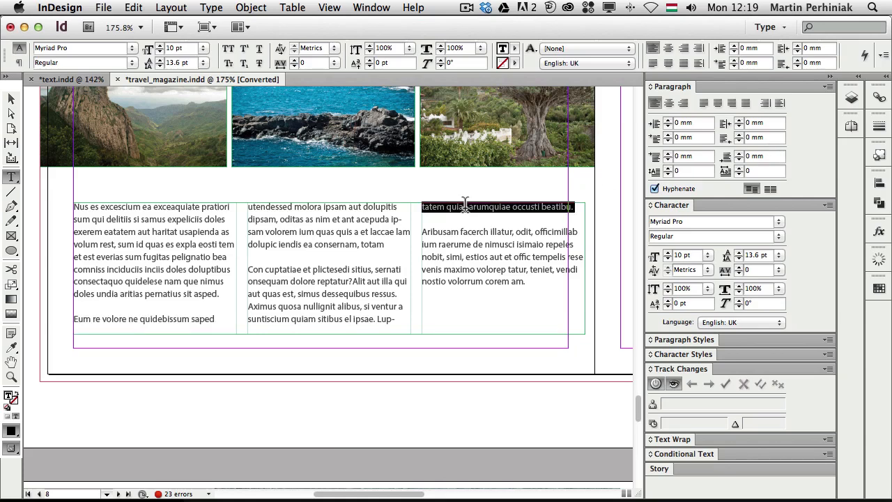
click(388, 240)
key(Escape)
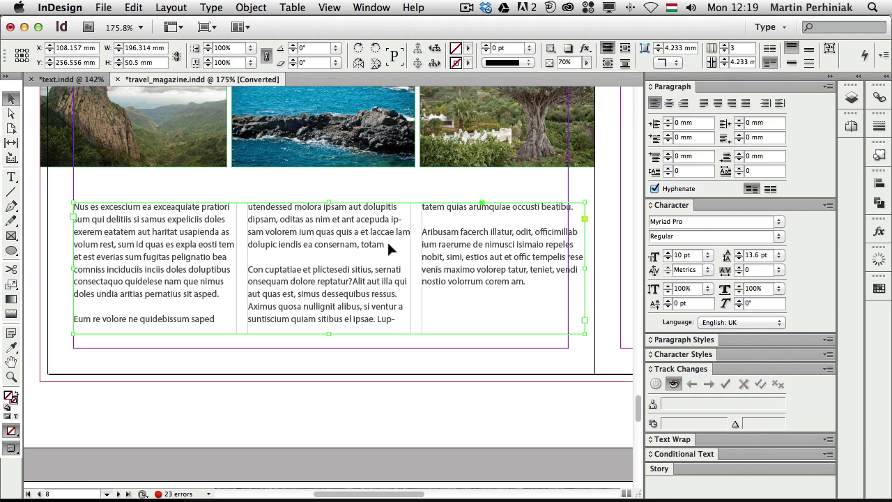
Step: Enable Keep Lines Together with 2 lines at paragraph start and end in Keep Options
click(828, 86)
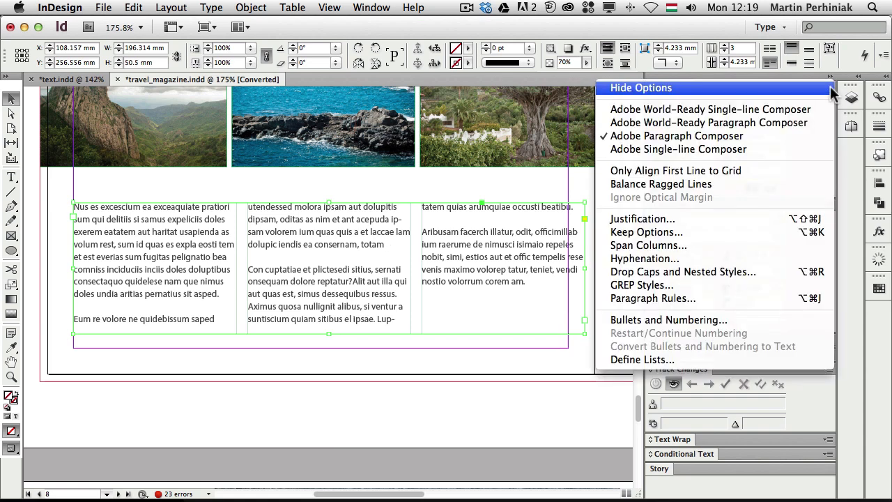
click(642, 232)
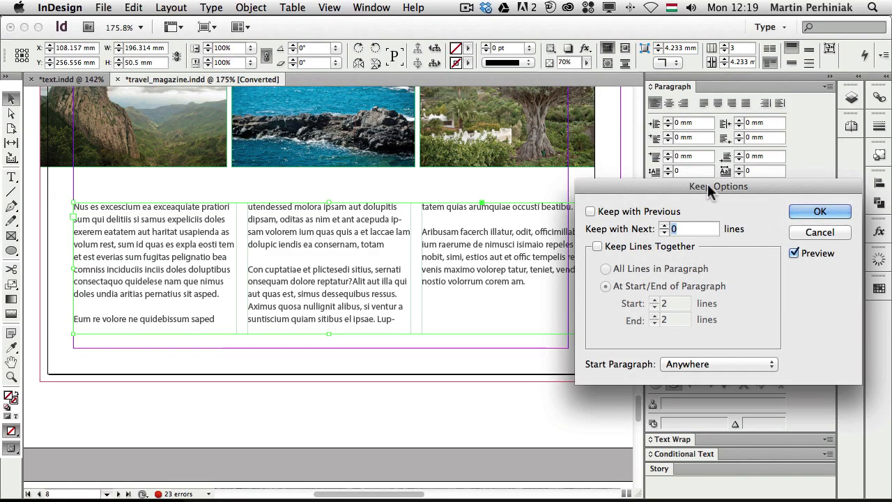
drag(707, 185, 698, 279)
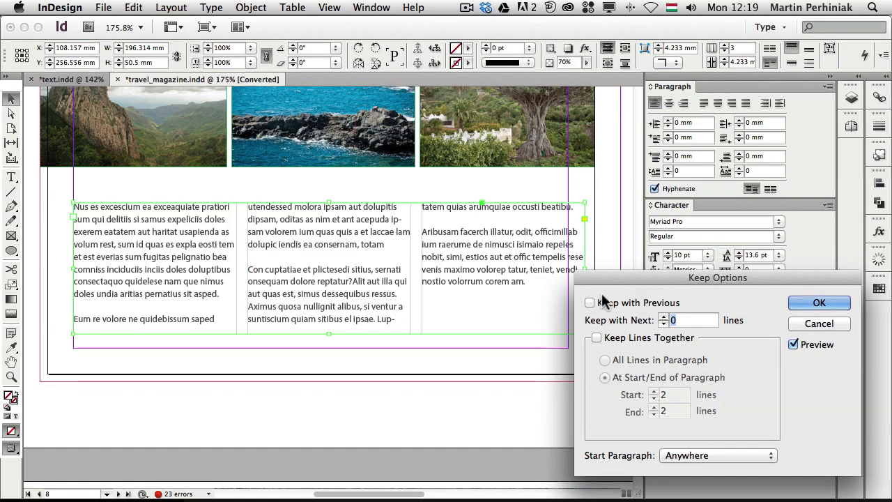
click(612, 335)
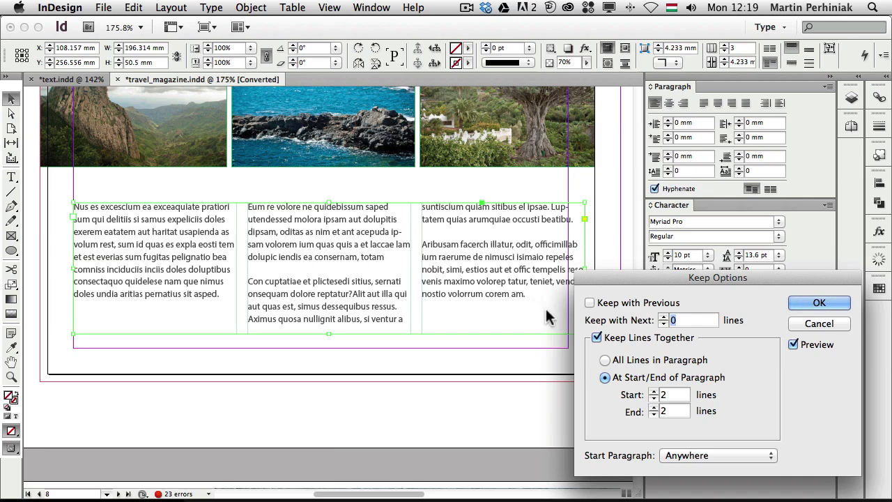
click(597, 338)
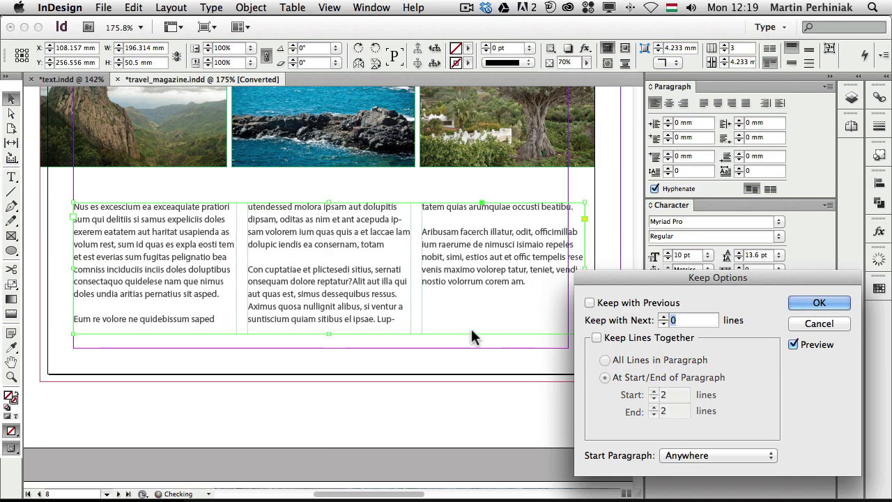
click(597, 338)
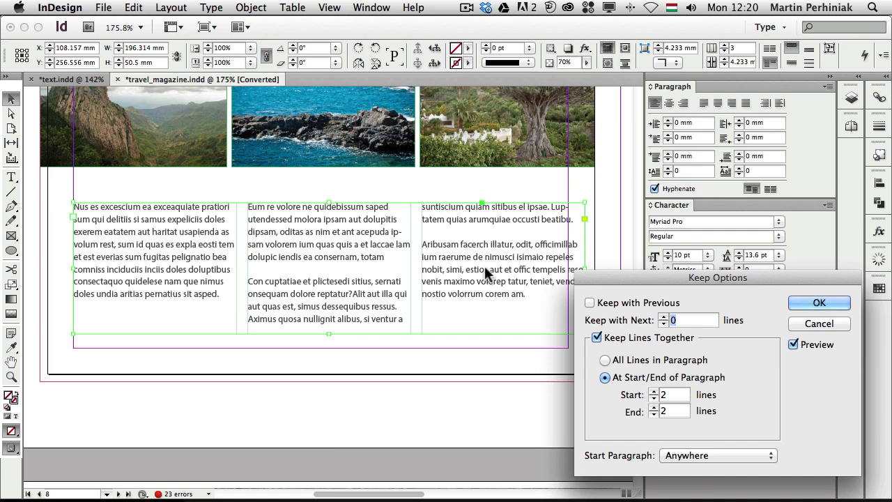
click(604, 342)
click(605, 342)
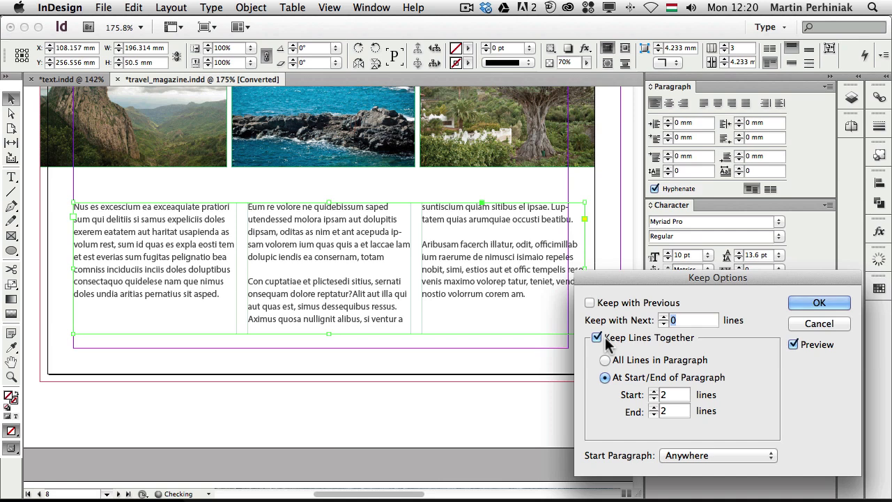
click(819, 303)
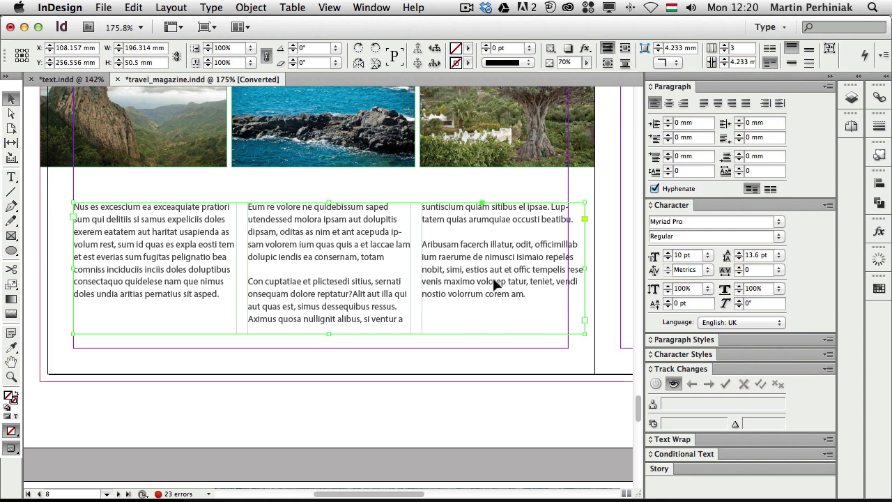
Step: Turn on Balance Columns for page 8's three-column text frame, comparing before and after
key(super+b)
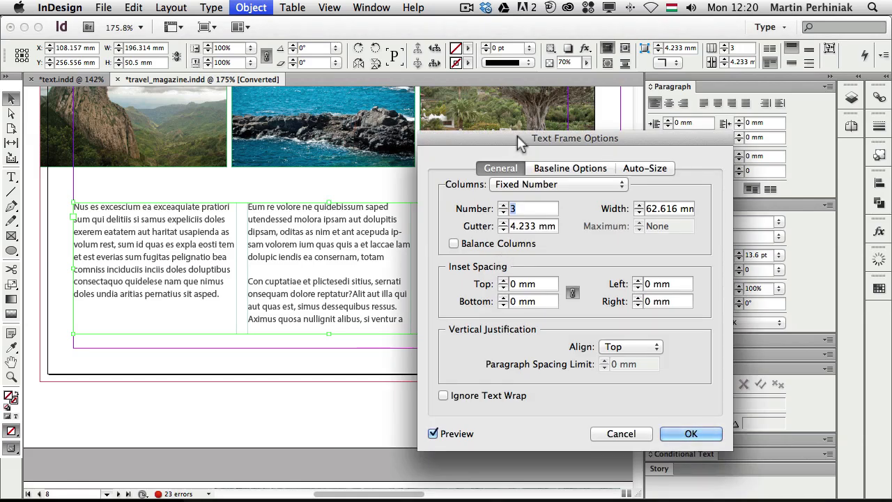
drag(521, 81, 669, 127)
click(626, 234)
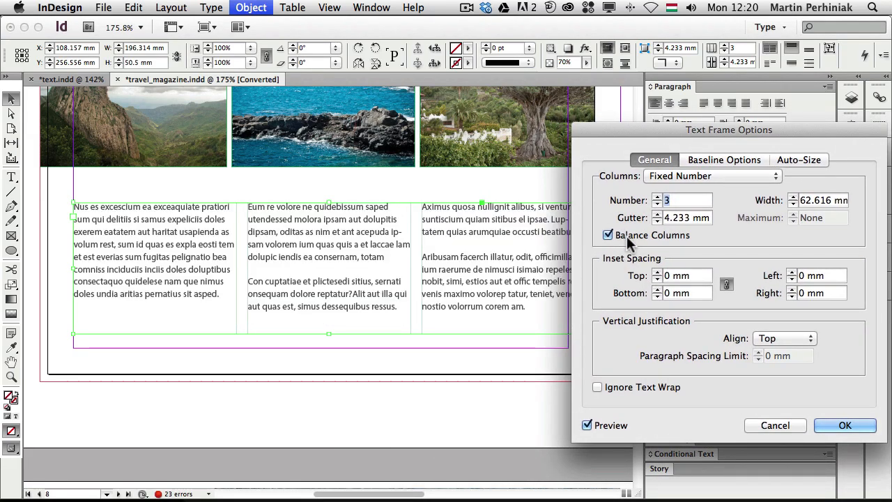
drag(598, 129, 664, 126)
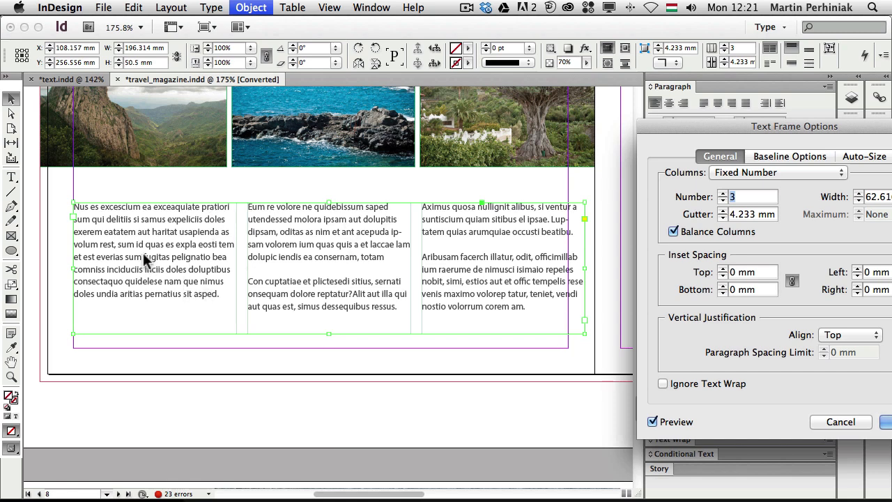
click(691, 234)
click(692, 235)
click(692, 236)
click(692, 236)
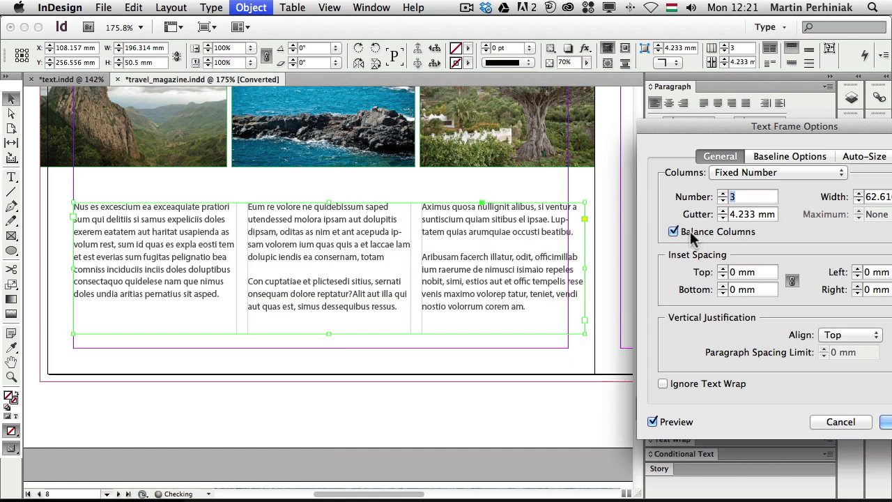
drag(710, 131, 335, 120)
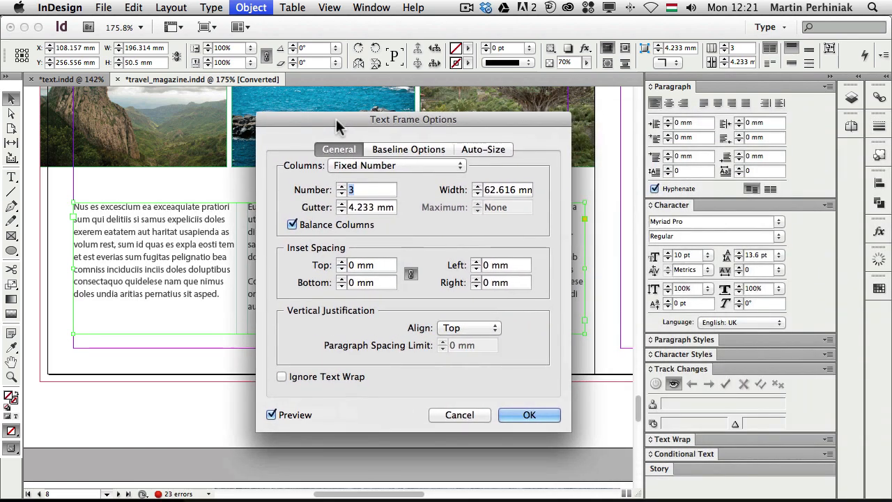
click(540, 416)
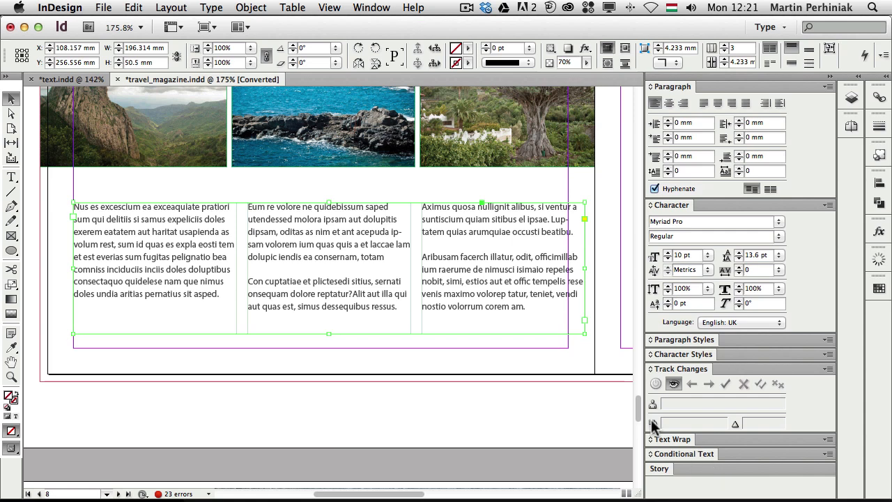
Step: Select all of page 8's story text and open the Story panel, showing Optical Margin Alignment at 12 pt
click(371, 8)
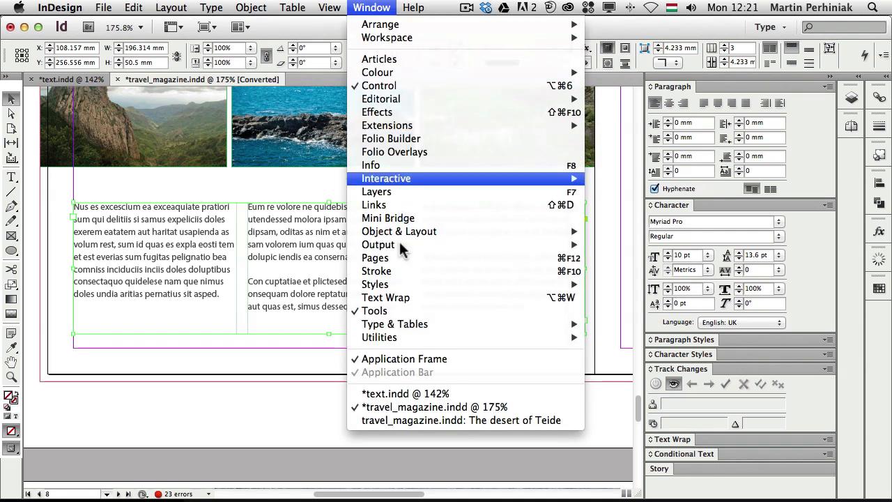
mouse_move(410, 320)
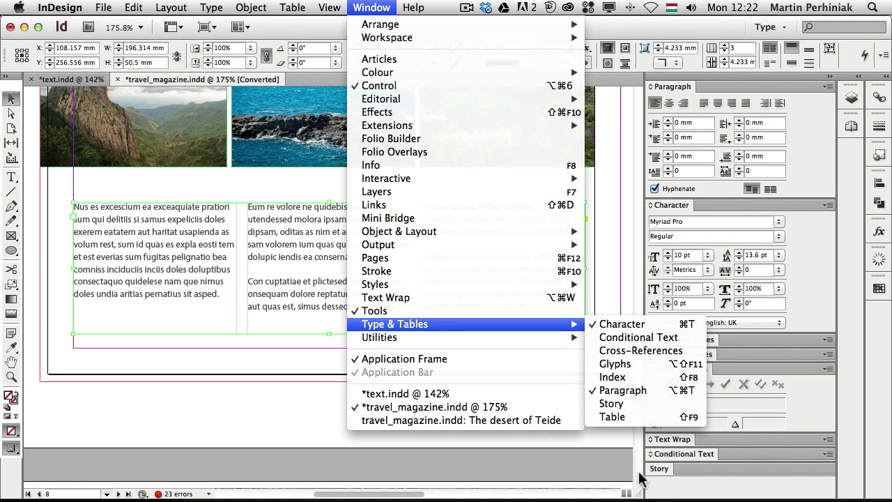
click(531, 462)
double_click(462, 232)
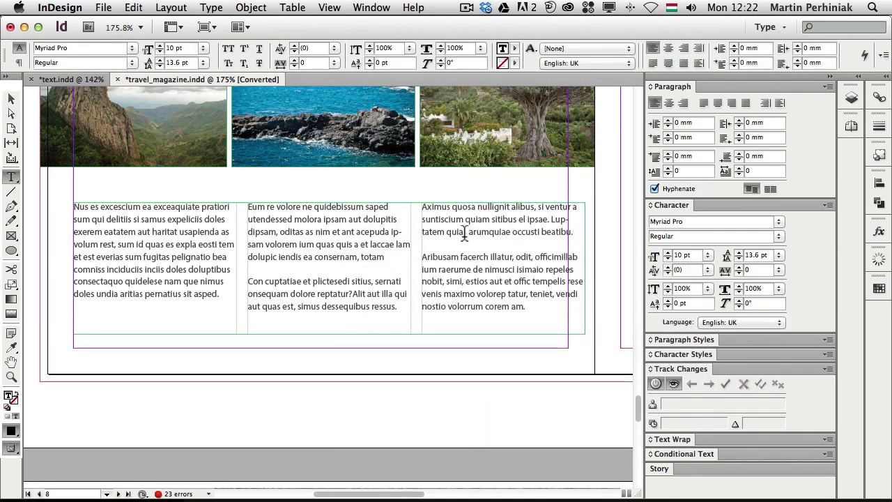
key(super+a)
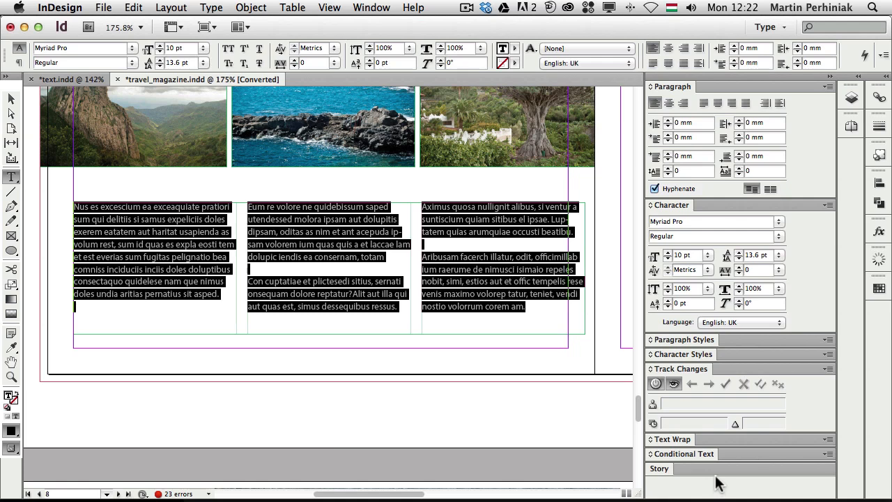
click(720, 472)
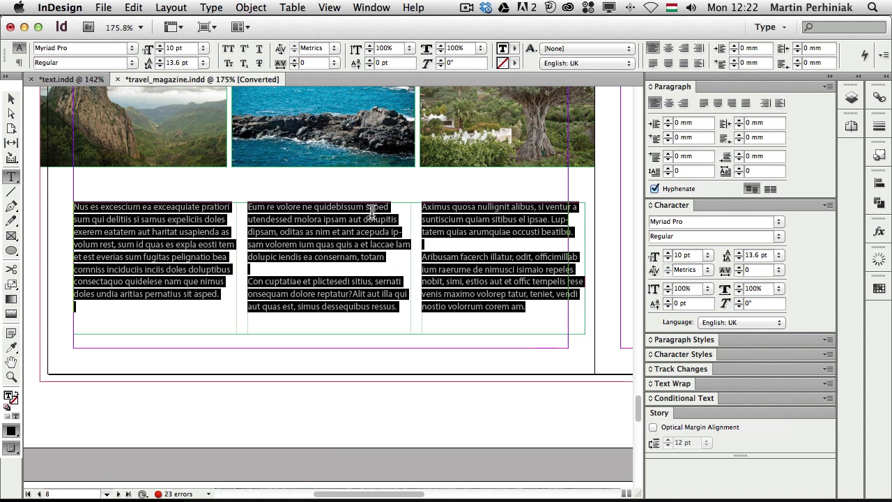
key(Escape)
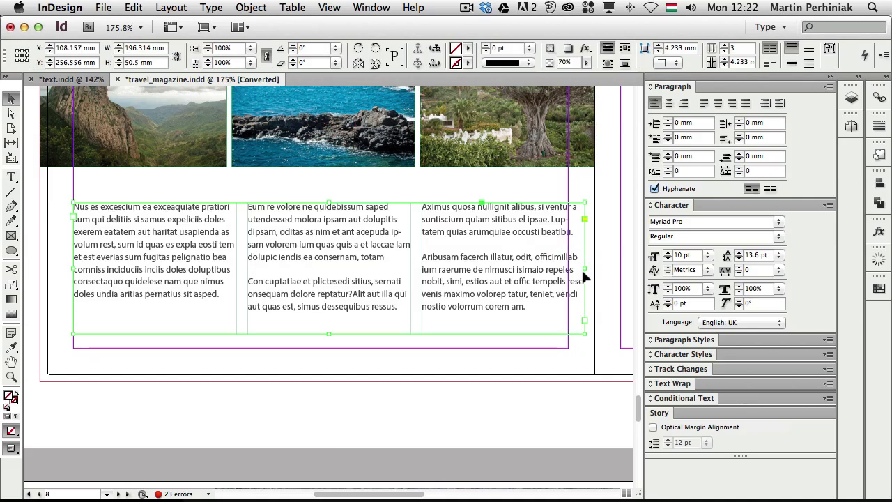
Step: Narrow the text frame to about 180 mm and justify the whole story with last line aligned left
drag(582, 269, 542, 269)
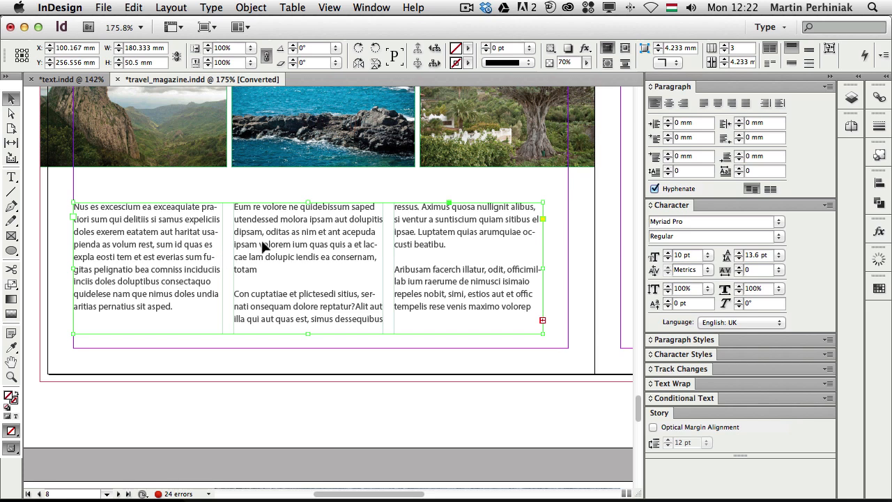
double_click(283, 236)
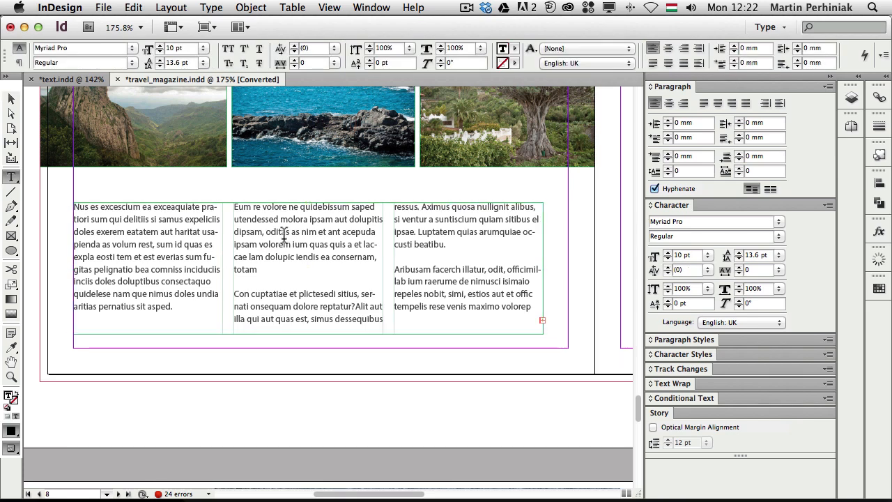
key(super+a)
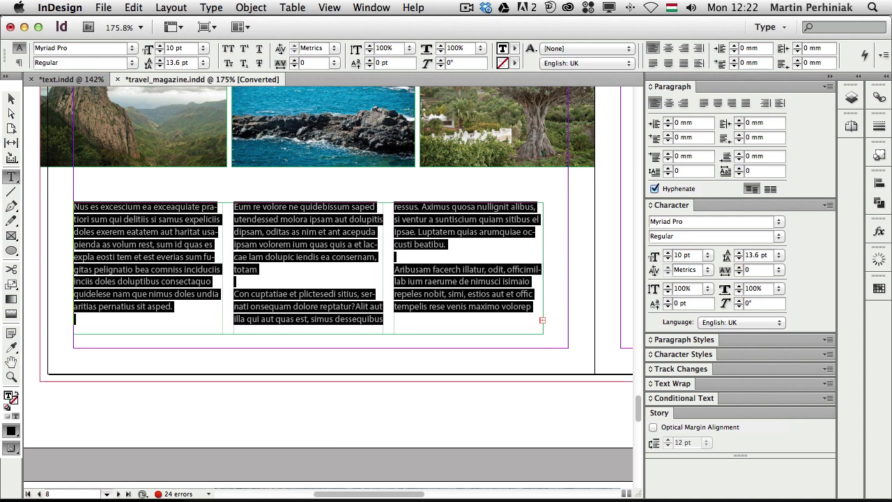
key(super)
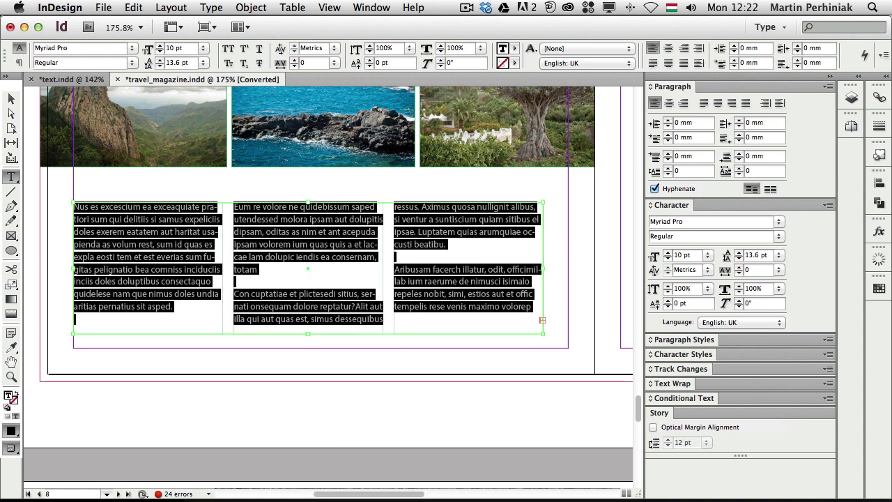
key(super+shift+j)
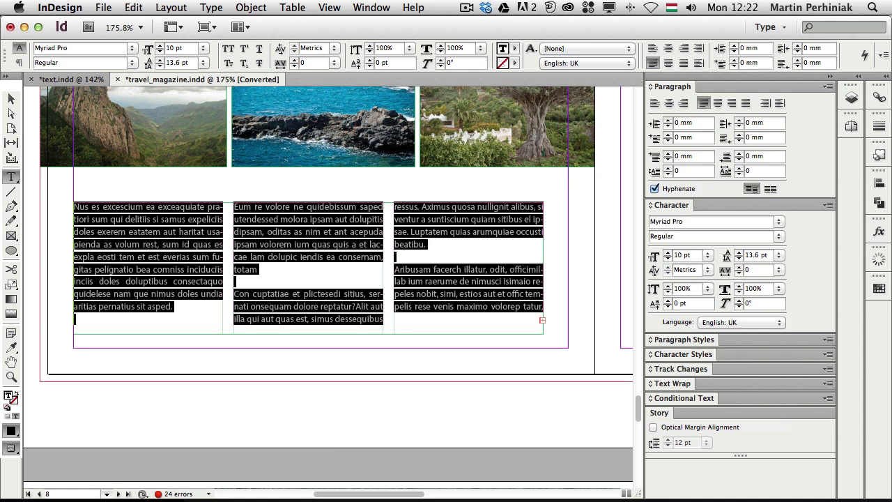
Step: Deselect the text and zoom in closely on the first column's justified lines
click(301, 220)
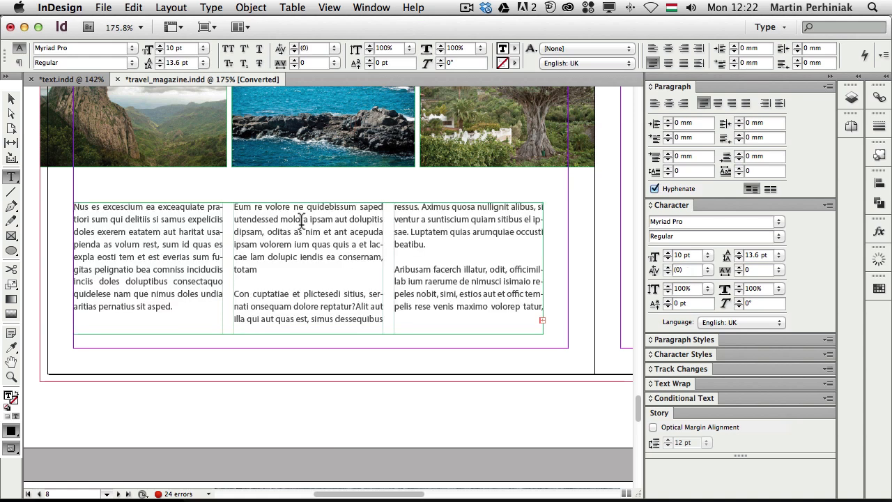
key(Escape)
key(super+space)
drag(169, 187, 250, 310)
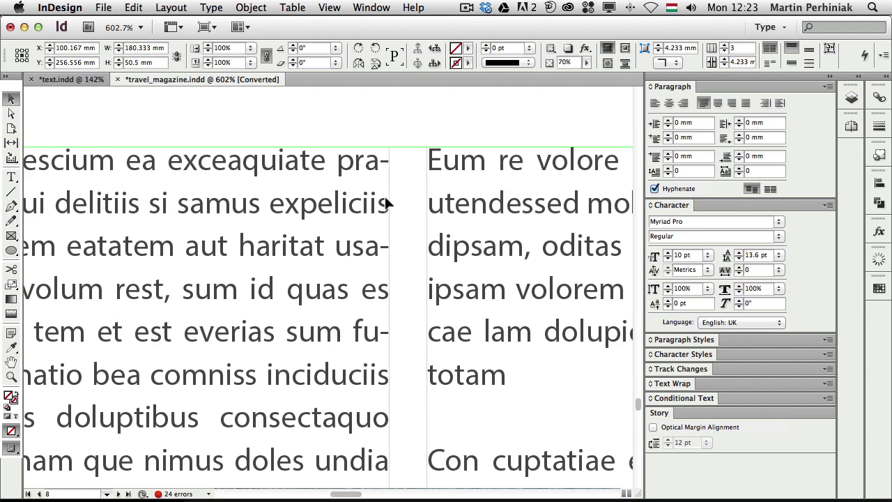
Step: Enable Optical Margin Alignment for the whole story so line-end hyphens hang past the column edges
double_click(382, 163)
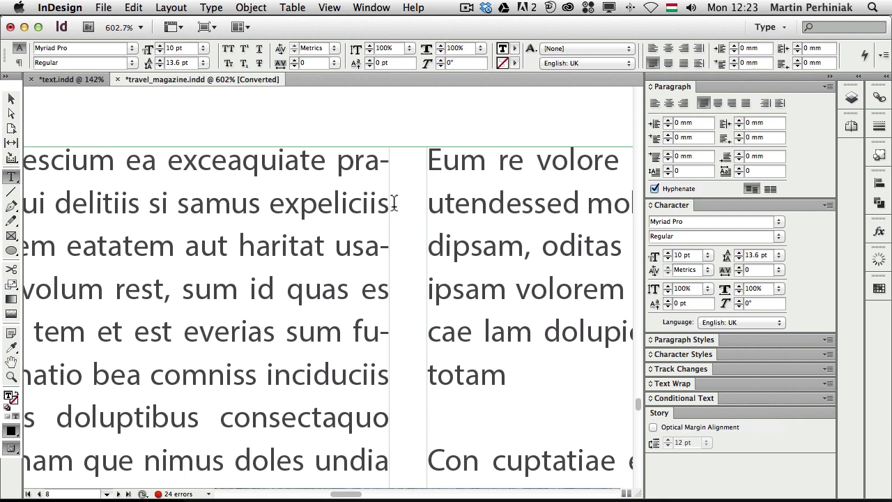
key(super+a)
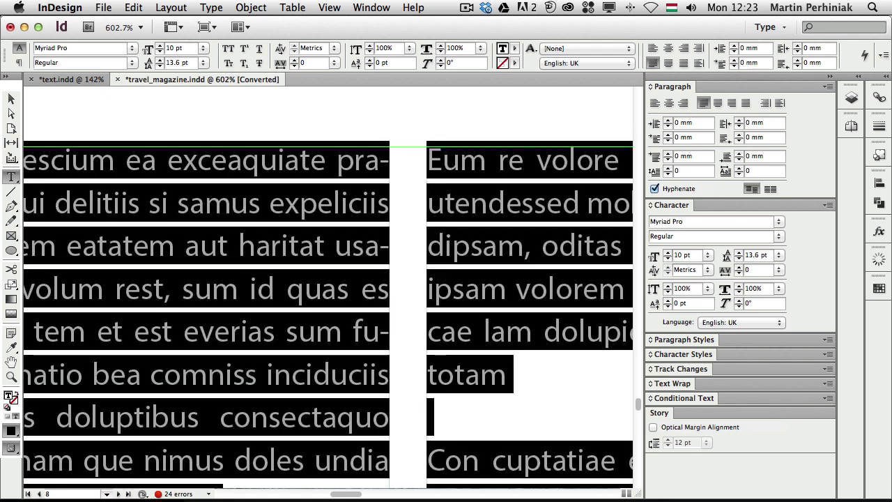
click(653, 427)
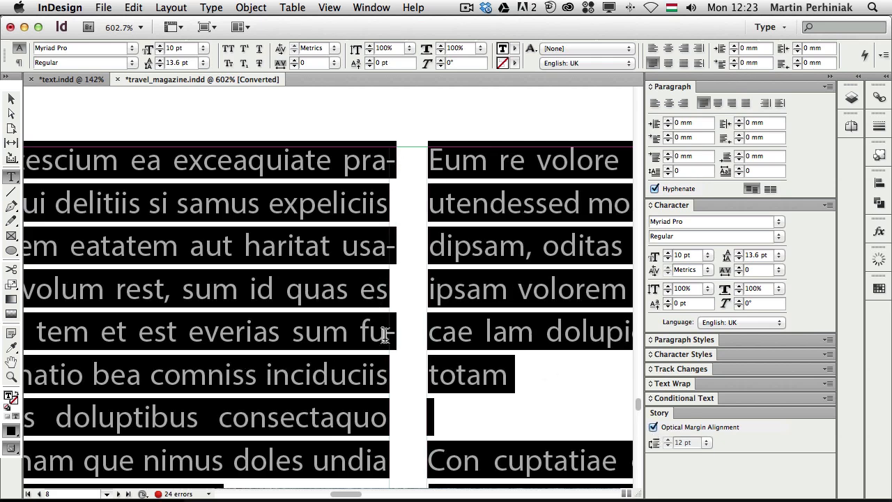
click(653, 427)
click(653, 427)
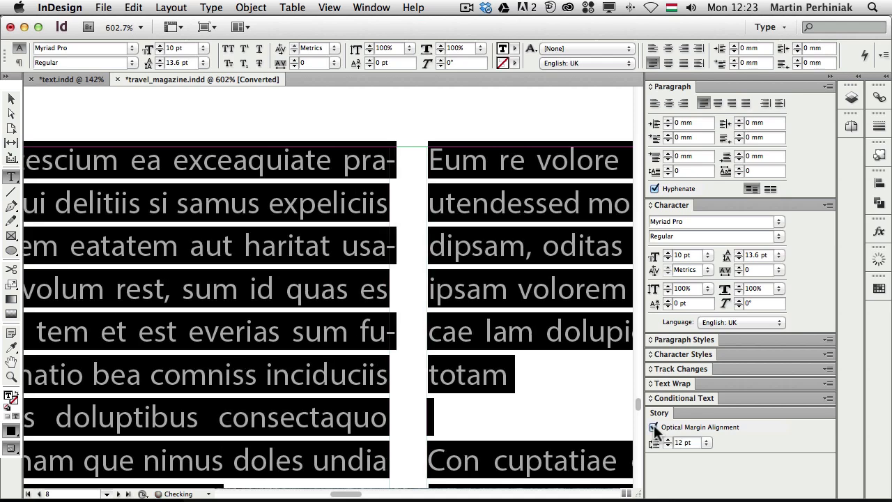
click(212, 190)
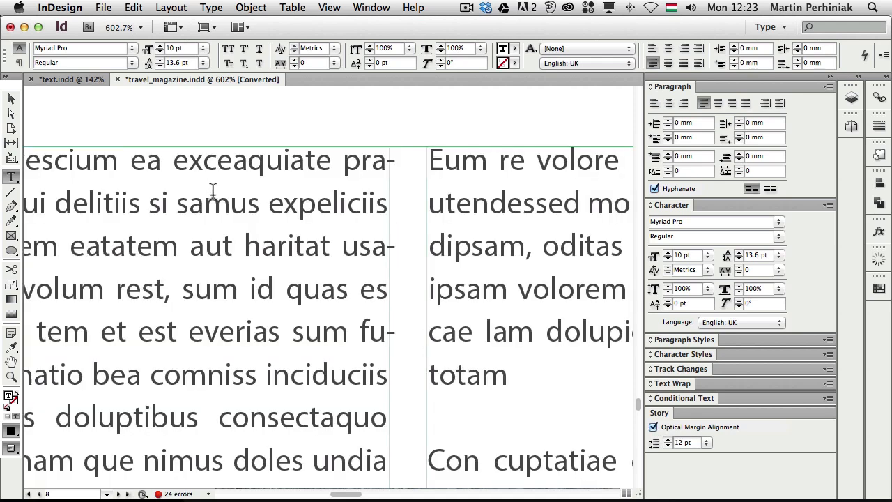
key(super+0)
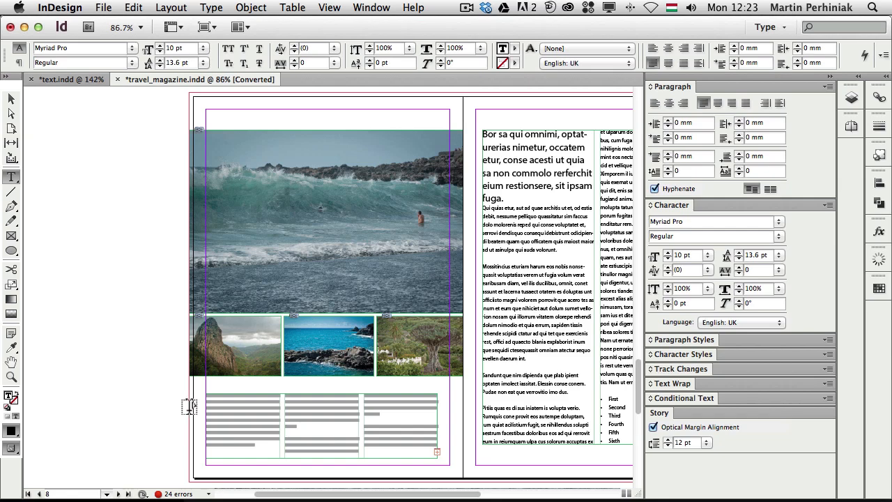
Step: Toggle Optical Margin Alignment for page 9's body frame, leaving it on, then fit page 9 in view
key(Escape)
drag(195, 374, 454, 477)
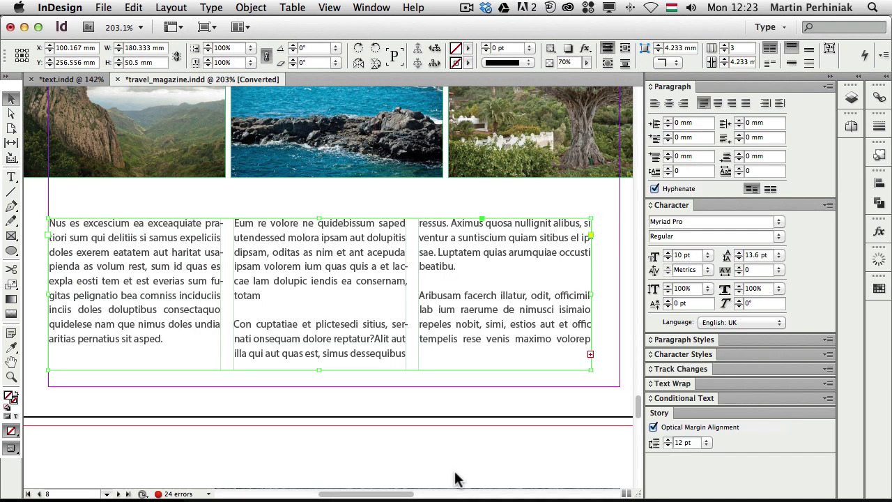
click(654, 427)
click(655, 428)
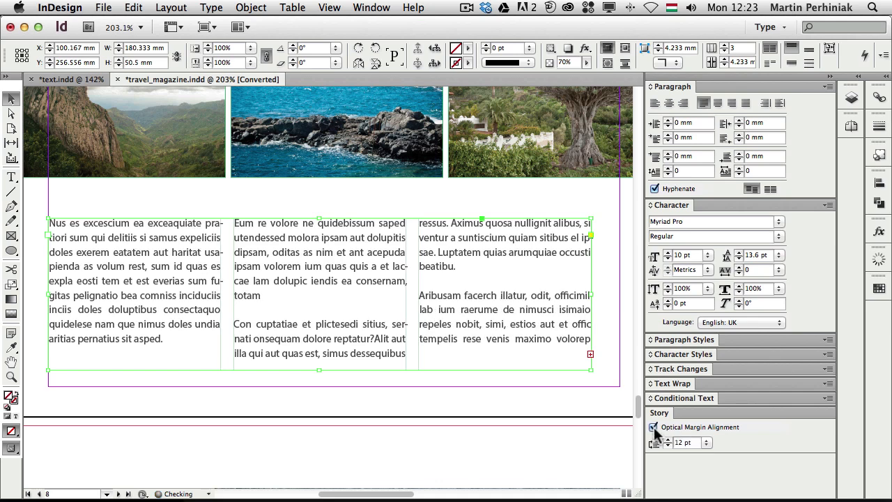
click(655, 428)
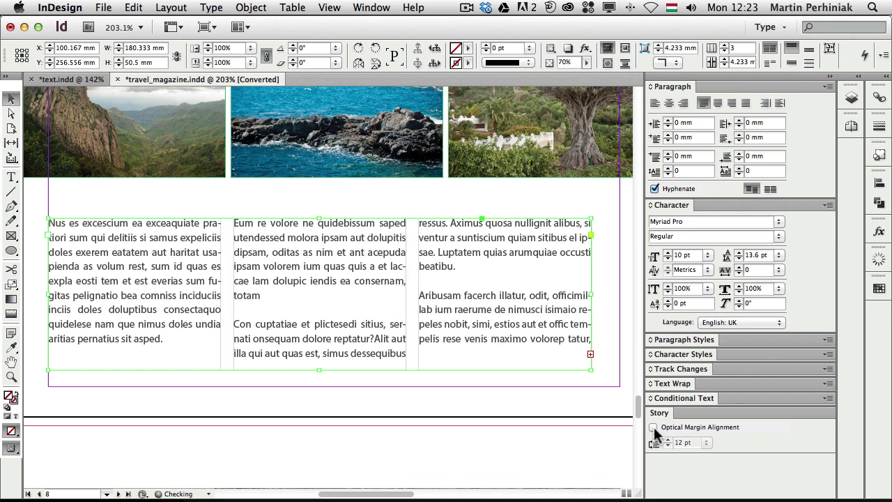
click(654, 428)
click(654, 428)
click(655, 428)
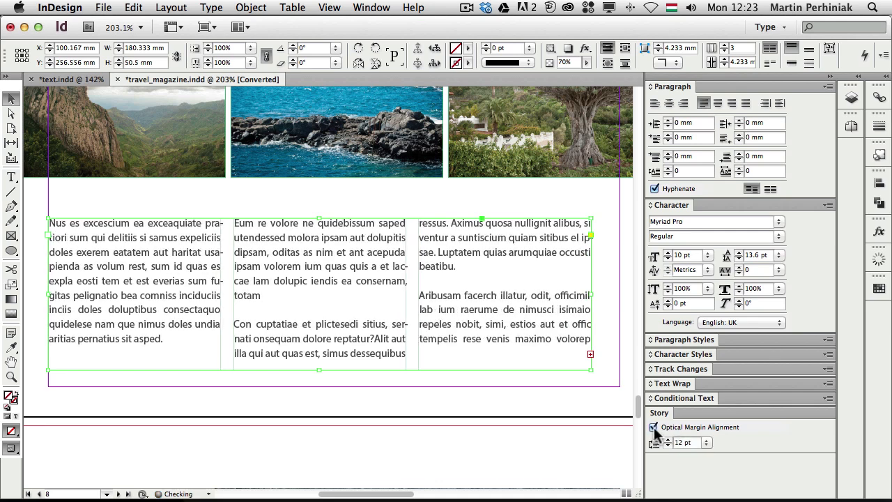
click(391, 417)
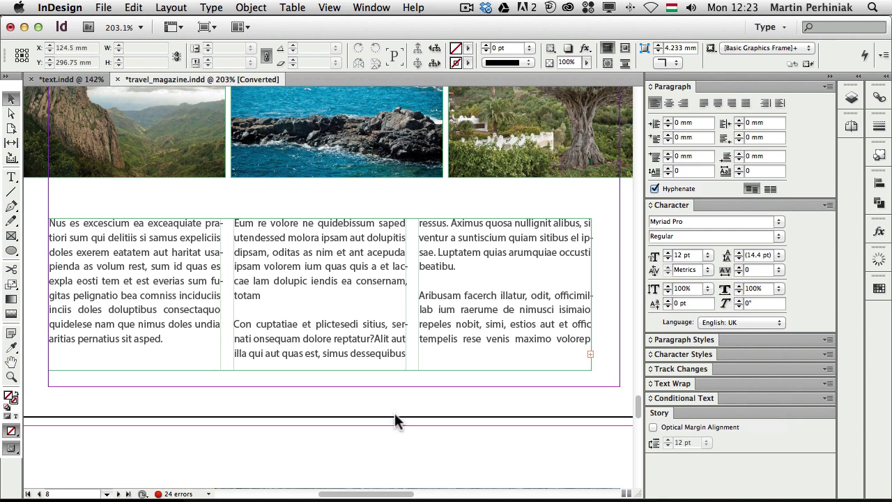
key(super+0)
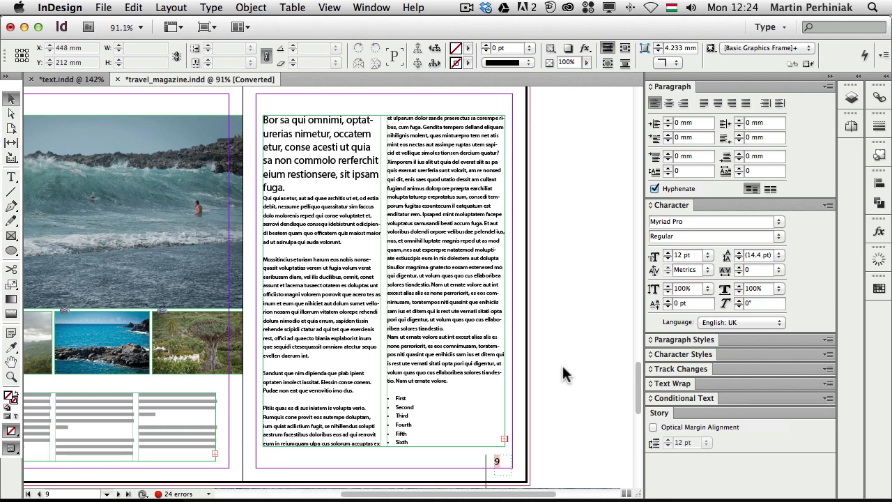
Step: Select page 9's headline paragraph and set its Span Columns option to Span All
key(t)
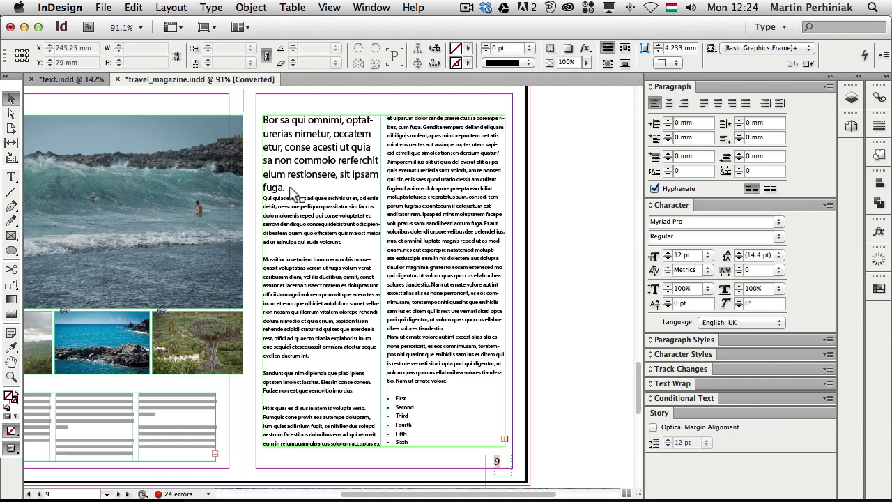
click(295, 187)
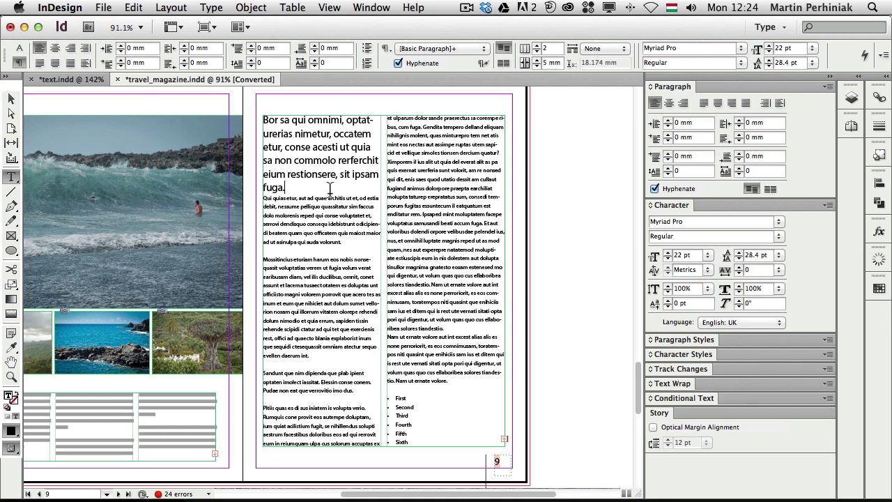
drag(286, 187, 259, 113)
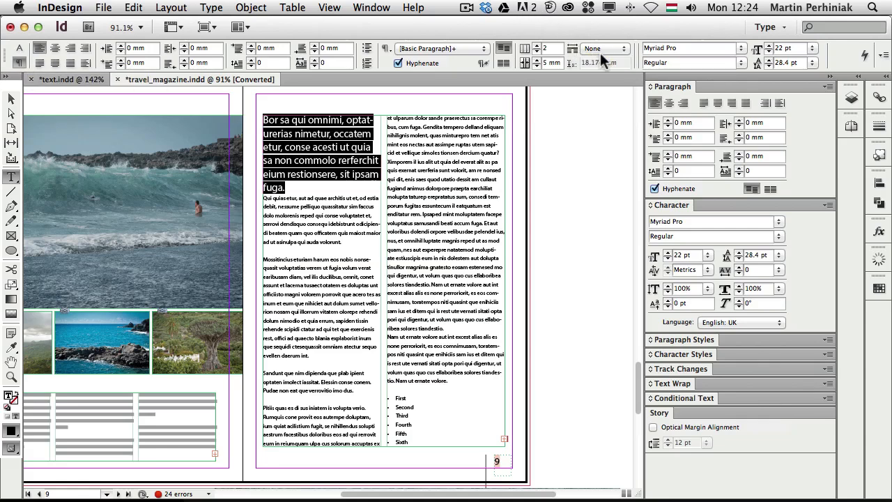
click(827, 86)
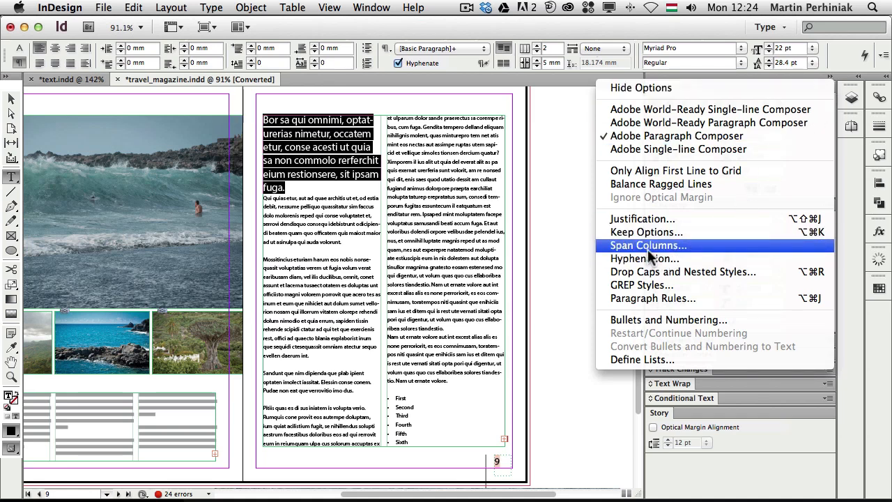
click(579, 27)
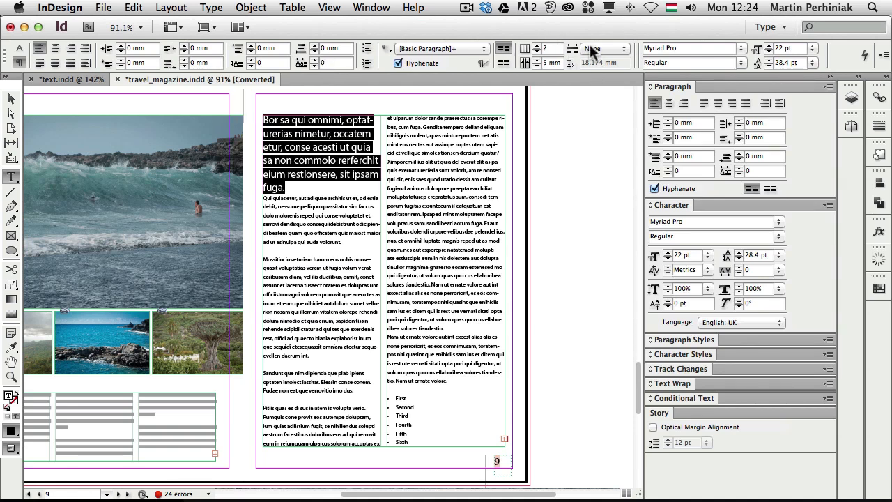
click(590, 48)
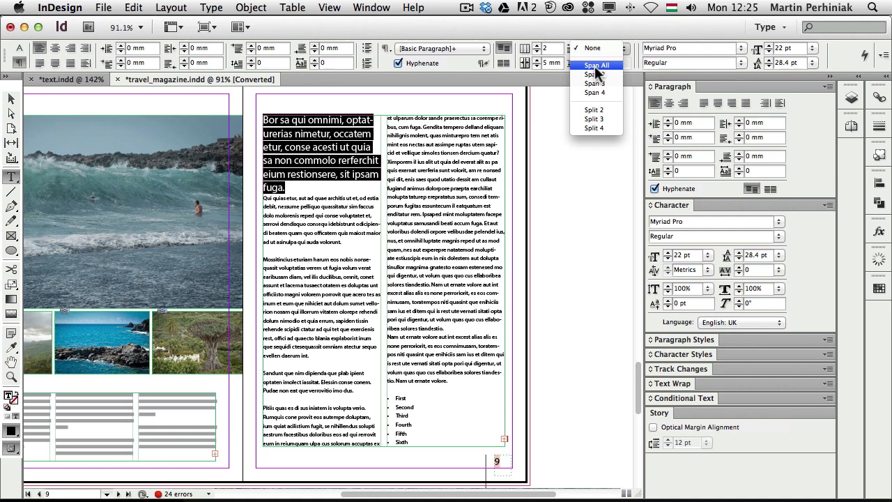
click(593, 65)
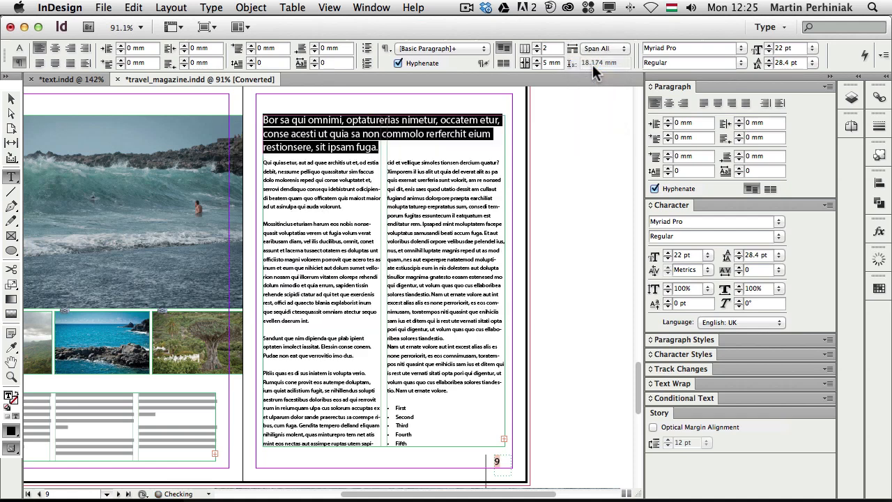
click(377, 172)
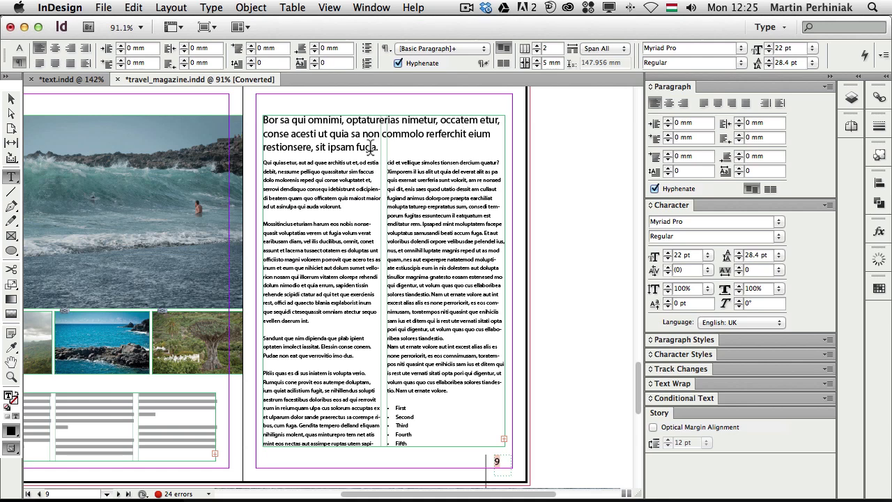
Step: Lengthen the bulleted list's text frame so the list reaches the Tenth item
click(402, 417)
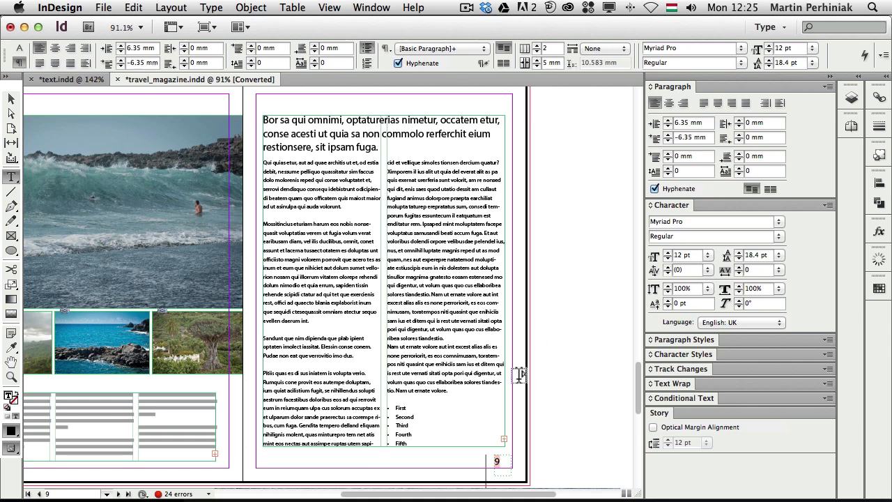
key(Escape)
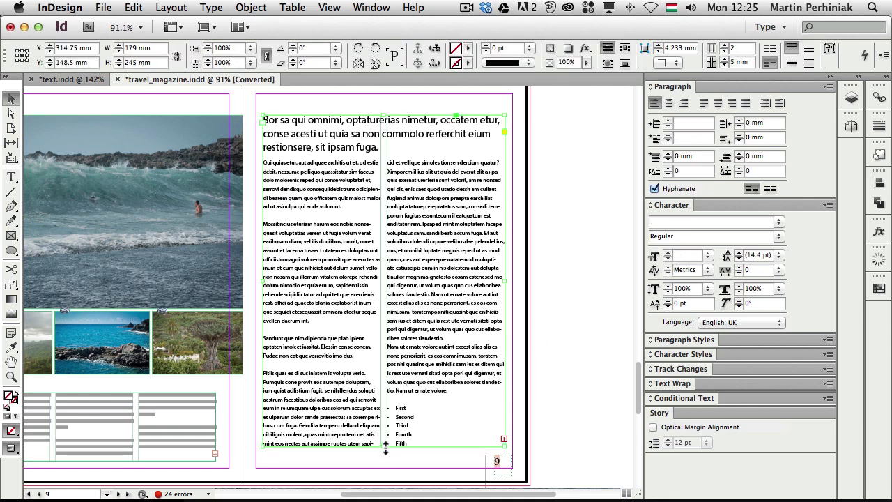
scroll(450, 437, down, 5)
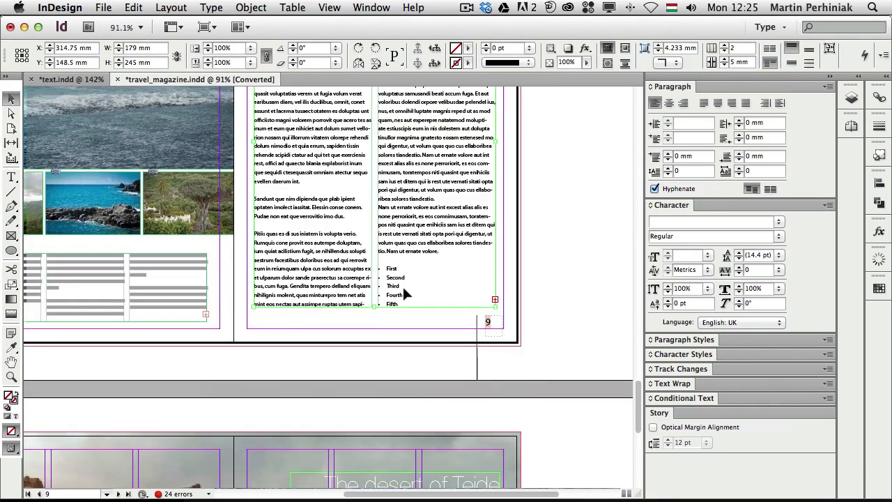
drag(375, 307, 376, 373)
Step: Apply Split 2 to the list items First through Tenth and shorten the frame from its bottom
double_click(417, 290)
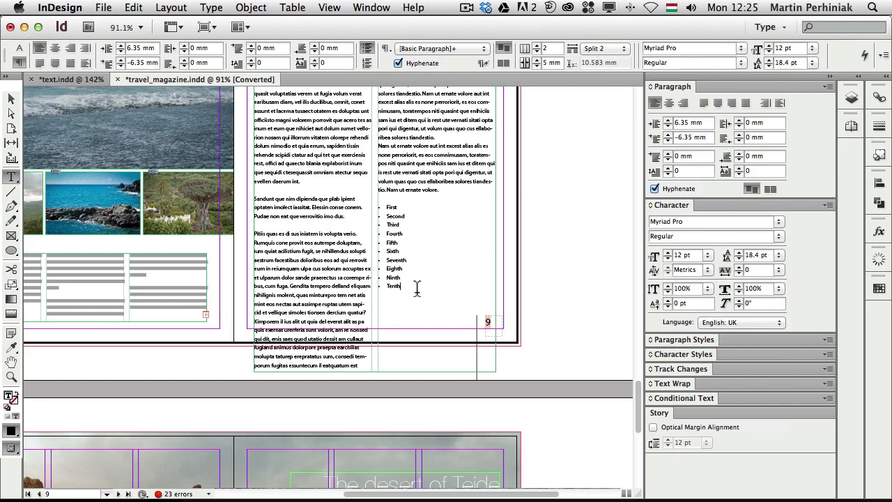
drag(417, 290, 384, 216)
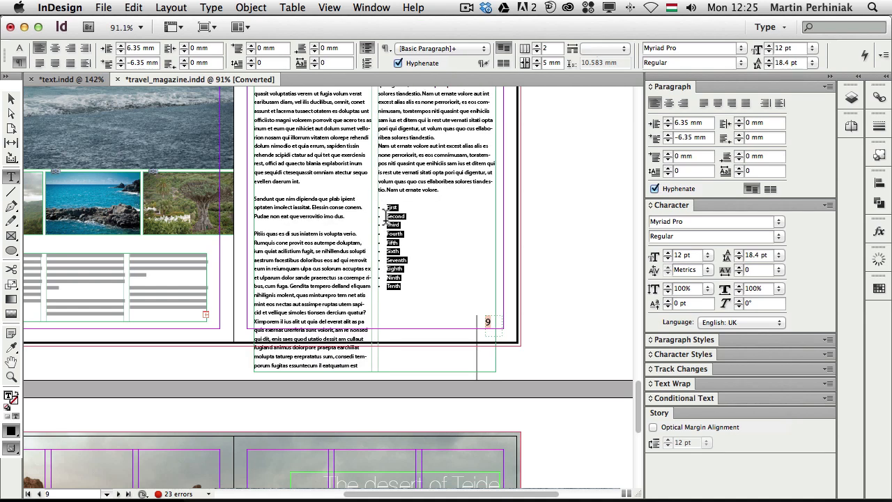
click(594, 48)
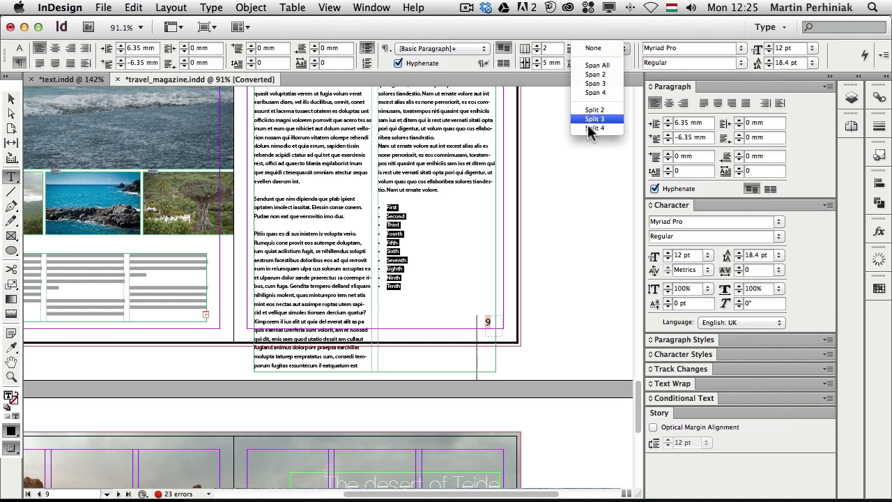
click(607, 110)
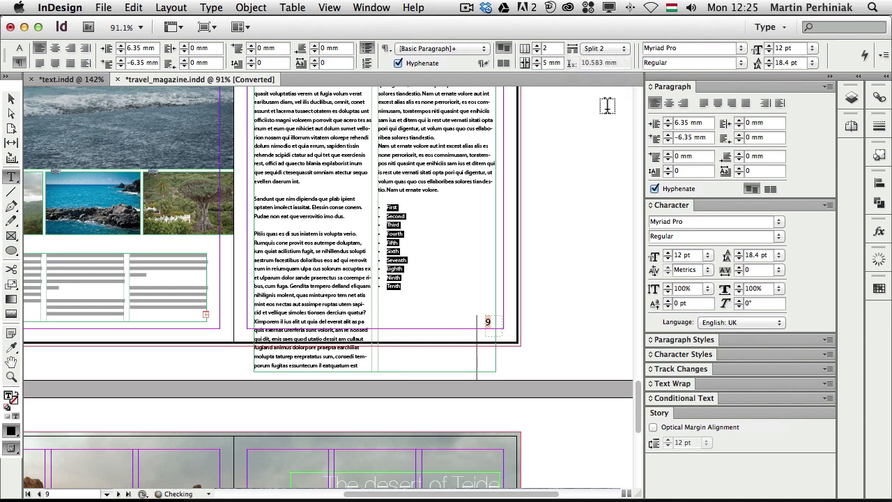
key(Escape)
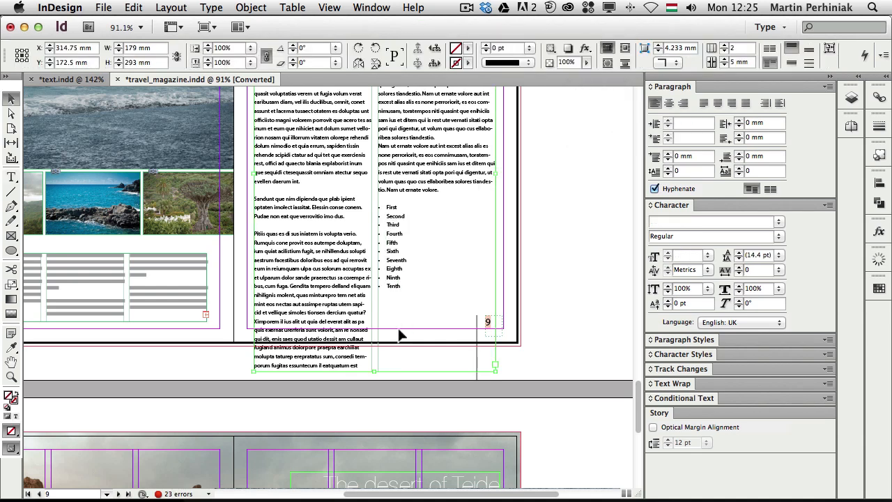
drag(373, 370, 374, 309)
Step: Zoom in on the bulleted list and drag the frame's bottom edge to 245.7 mm tall
click(586, 299)
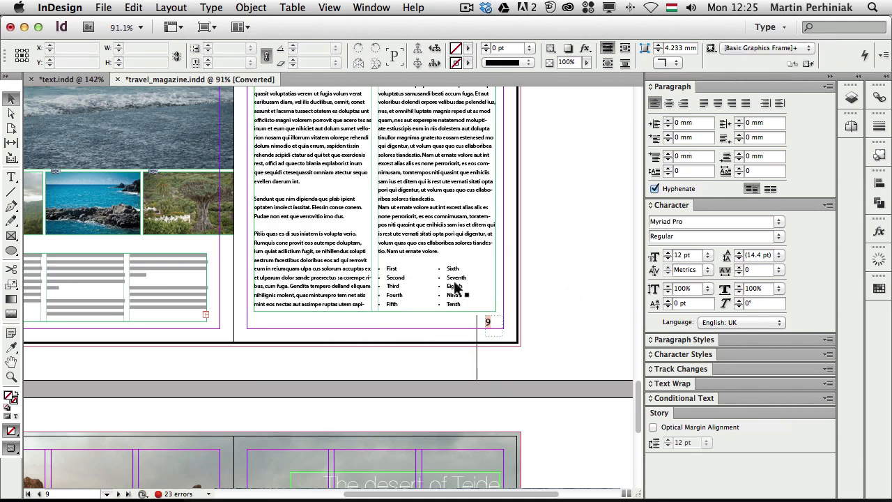
drag(326, 230, 547, 343)
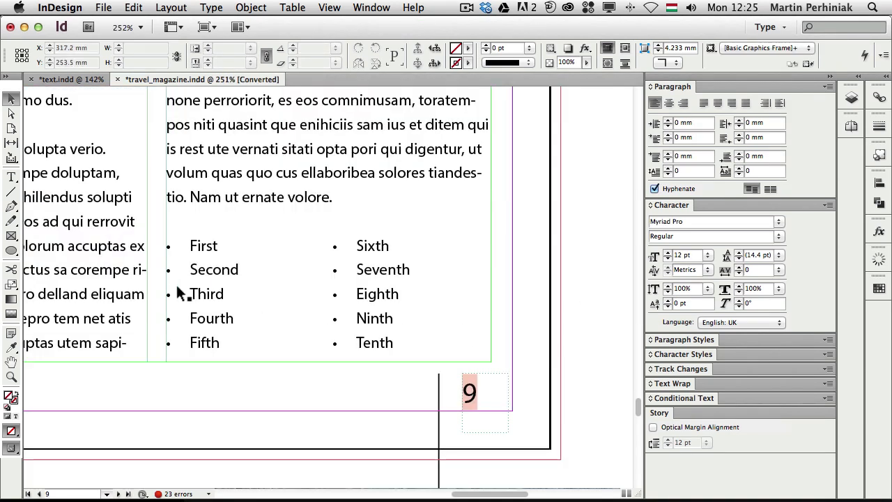
drag(319, 322, 412, 253)
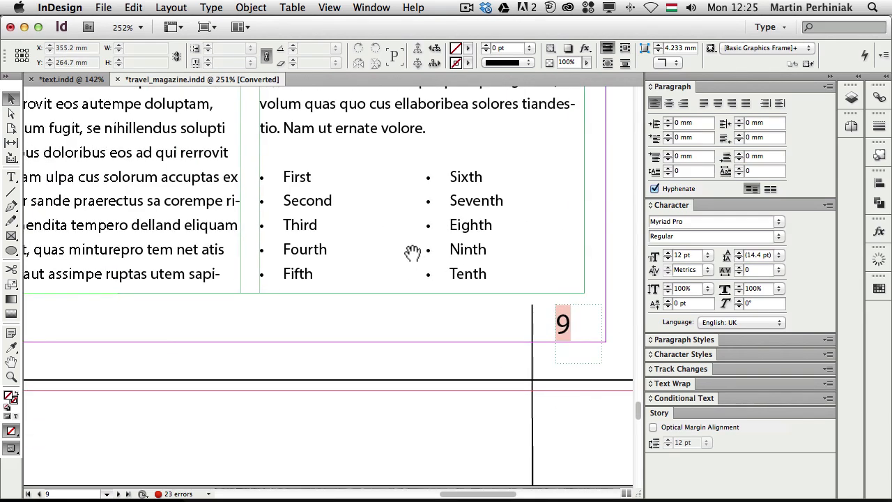
click(312, 278)
drag(245, 292, 240, 359)
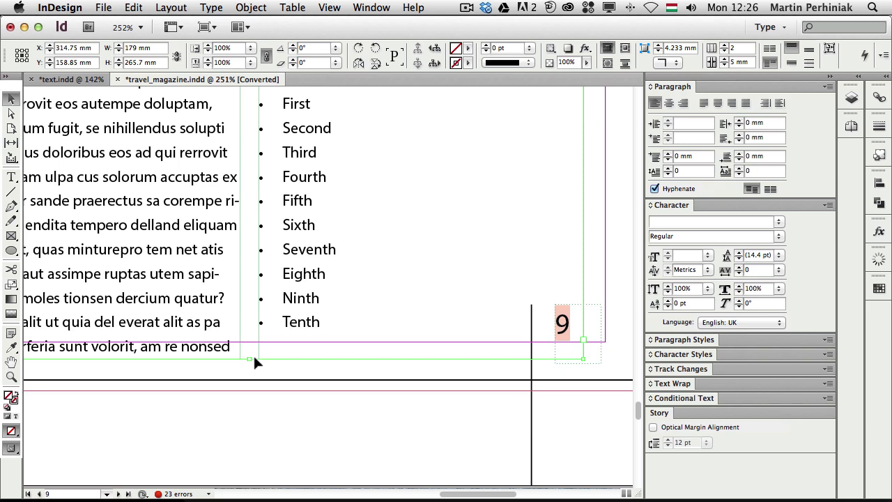
drag(248, 356, 251, 285)
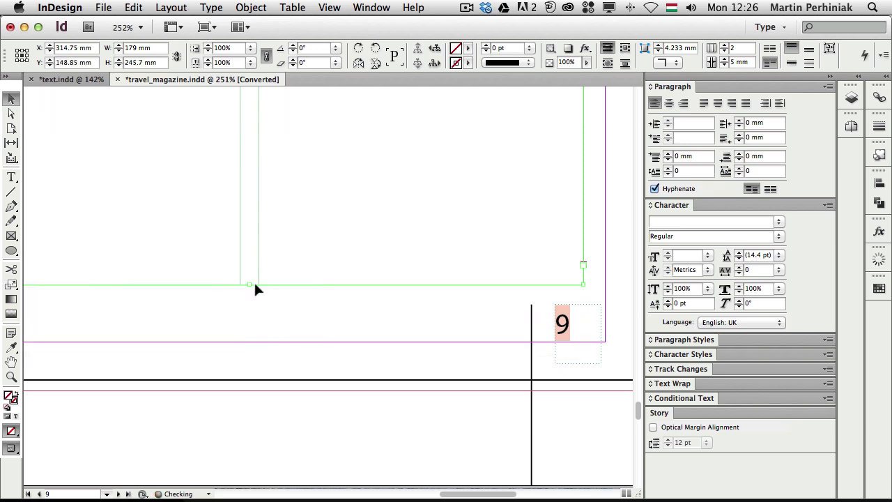
drag(382, 250, 390, 295)
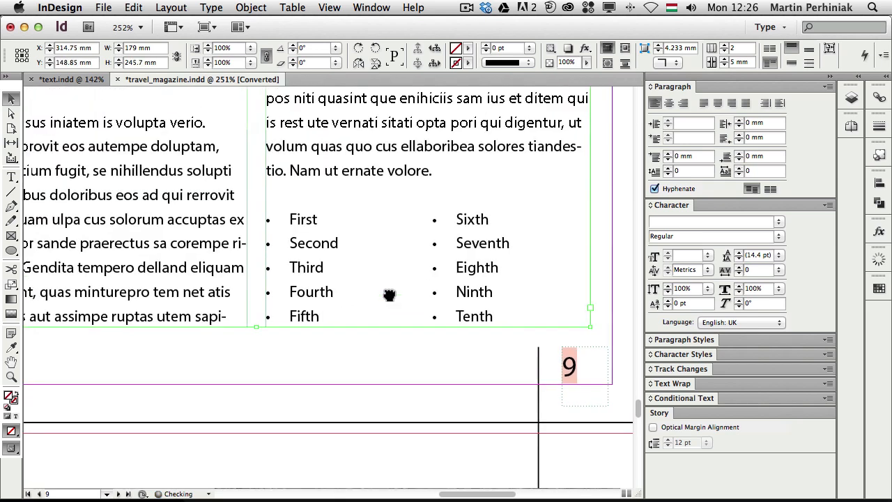
click(623, 254)
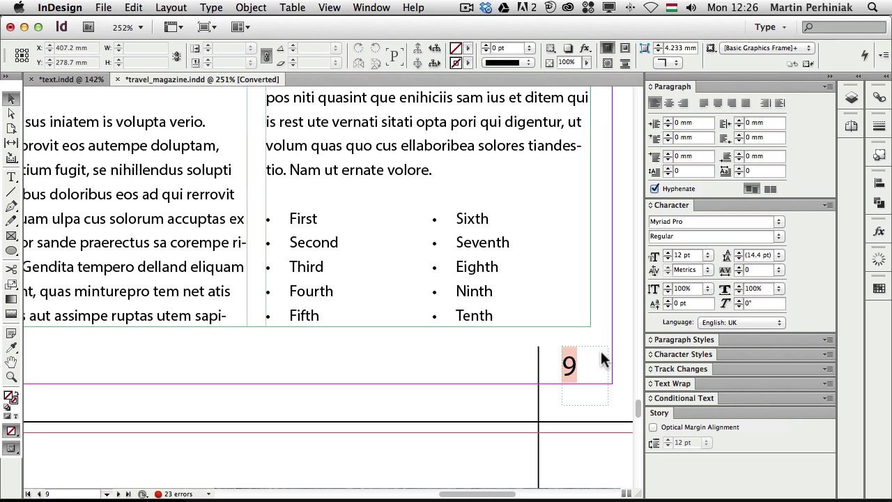
scroll(535, 350, up, 5)
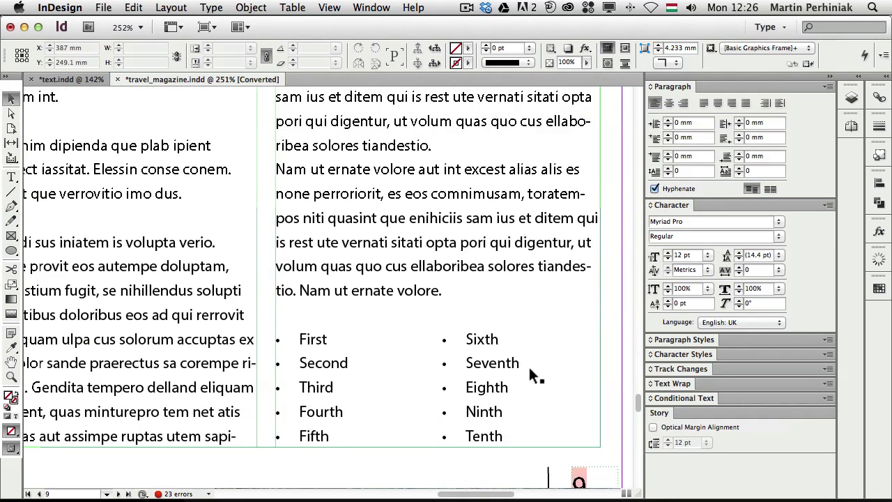
Step: Select all ten list items and open the Span Columns dialog from the Paragraph panel menu
double_click(519, 368)
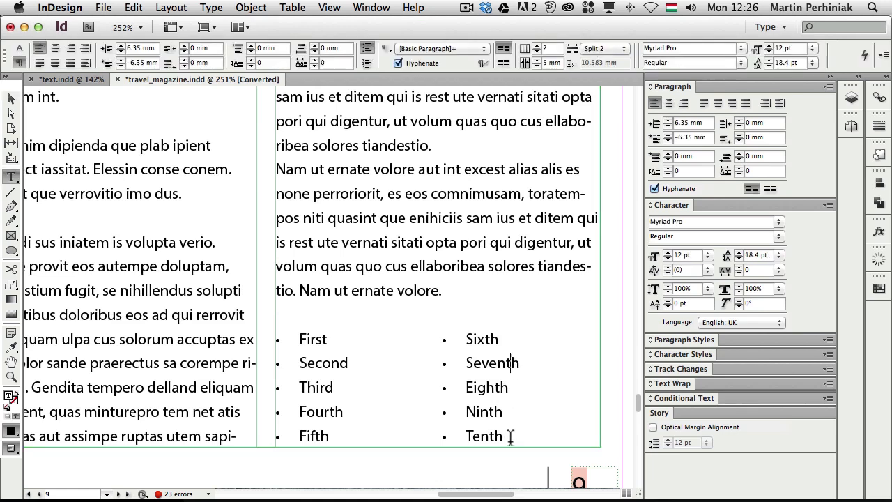
drag(512, 436, 288, 345)
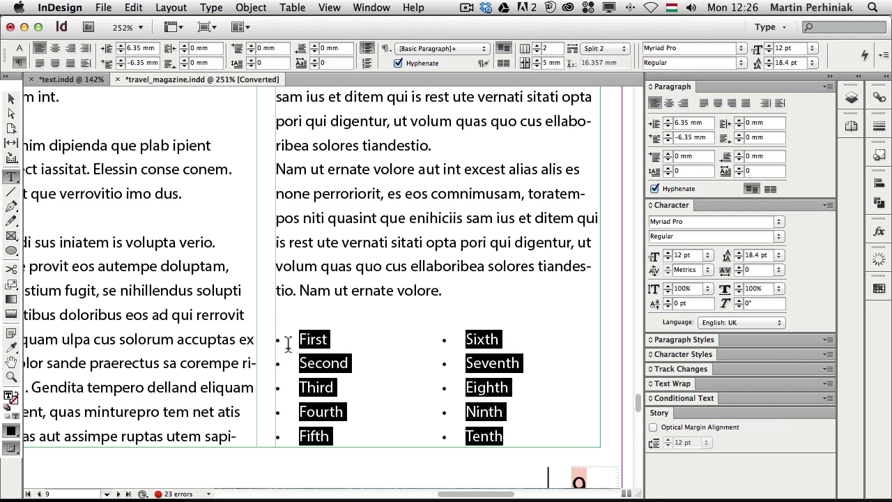
click(618, 50)
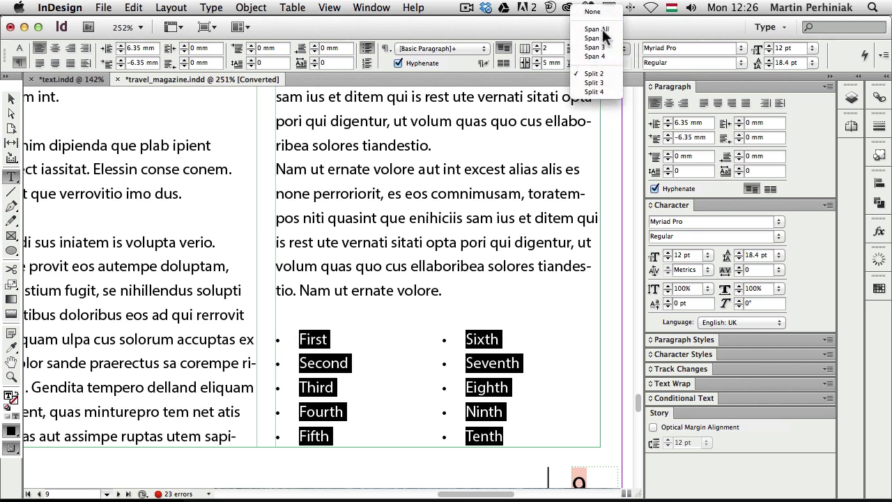
click(551, 24)
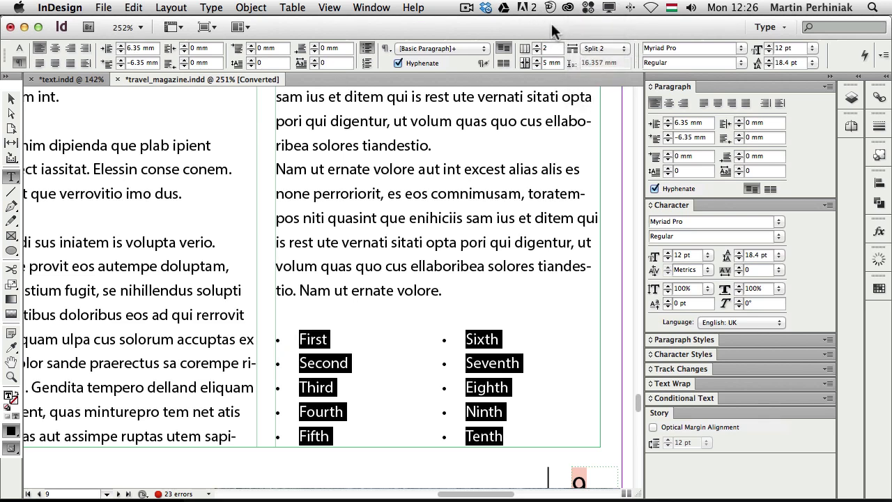
click(828, 88)
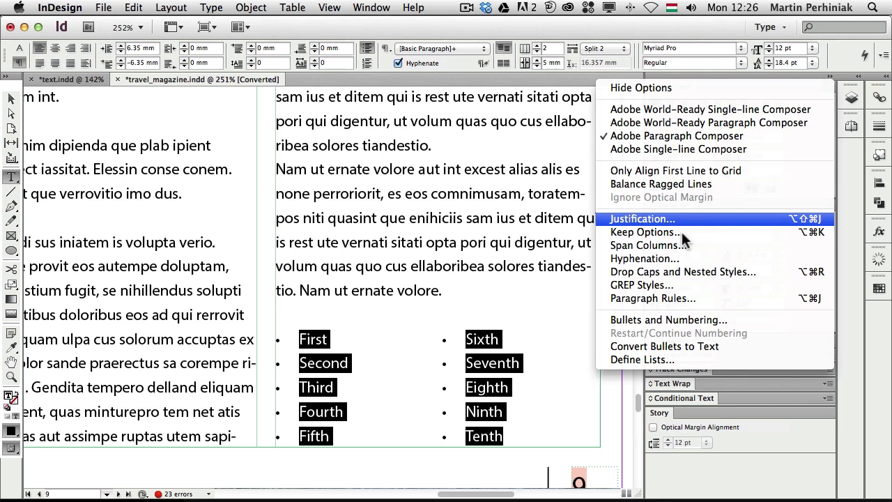
click(657, 245)
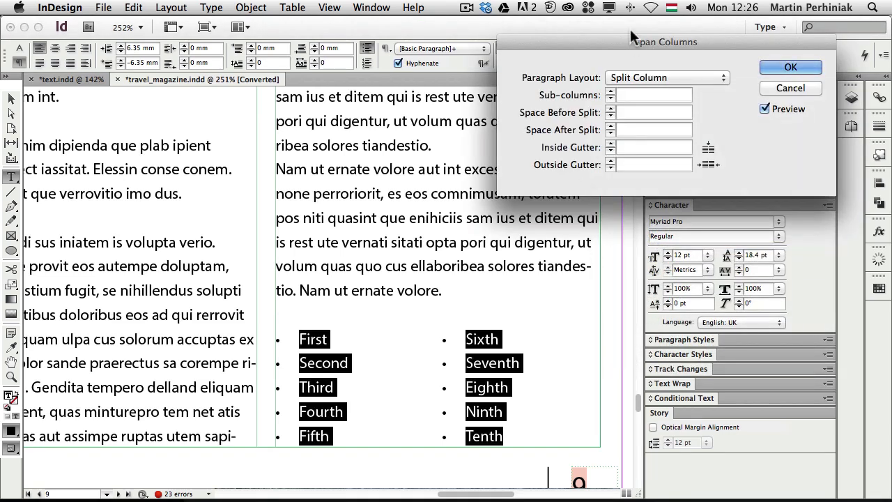
drag(633, 33, 408, 94)
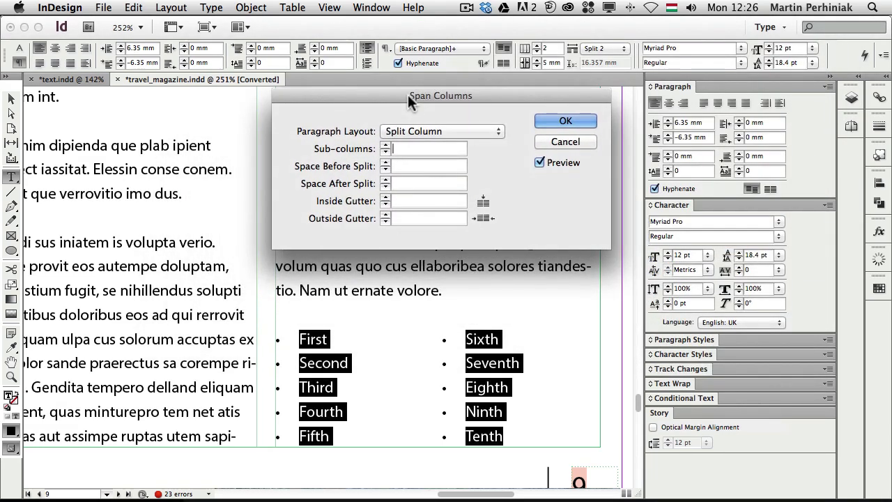
Step: Preview 3 and 4 sub-columns, return to 2, and try then remove 2 mm space before the split
click(384, 146)
click(385, 145)
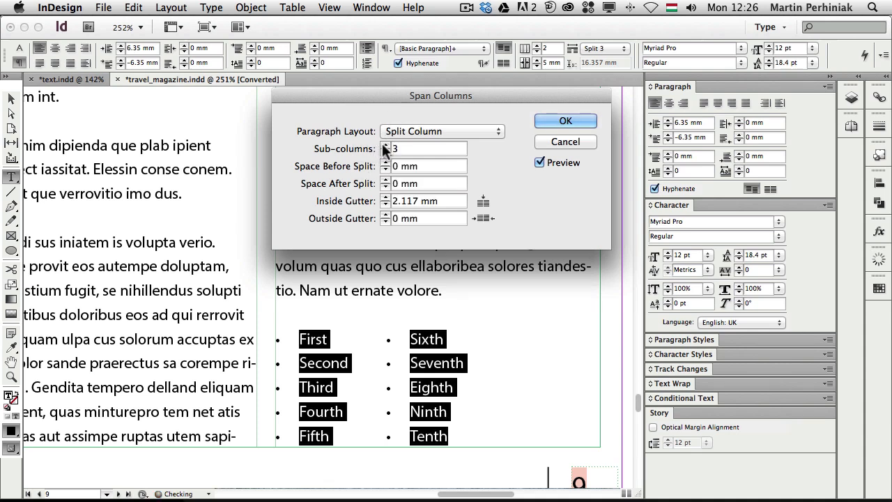
click(384, 145)
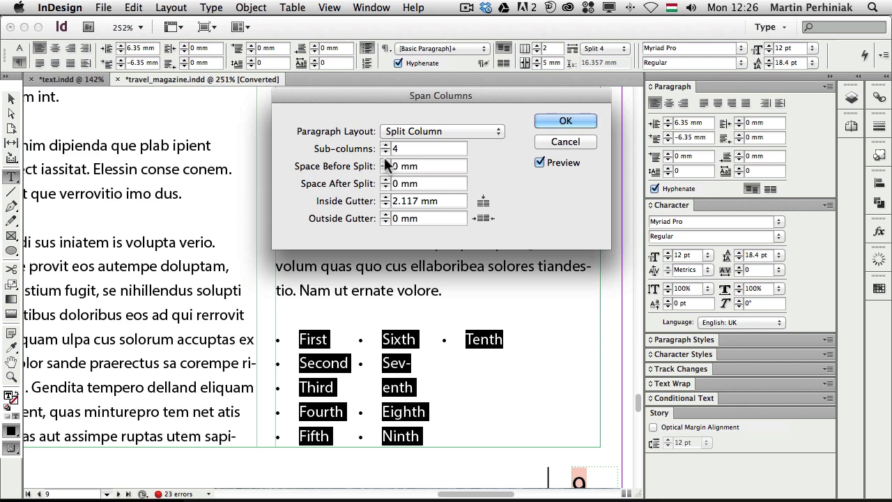
click(384, 151)
click(384, 152)
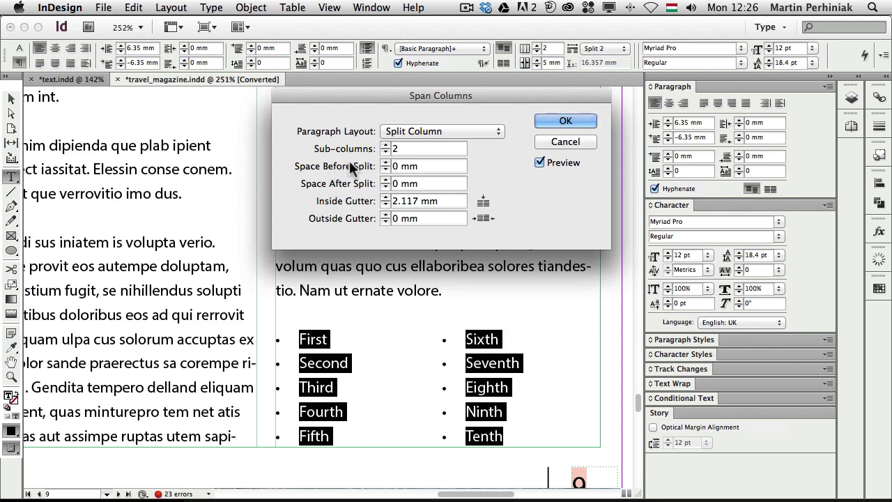
click(385, 161)
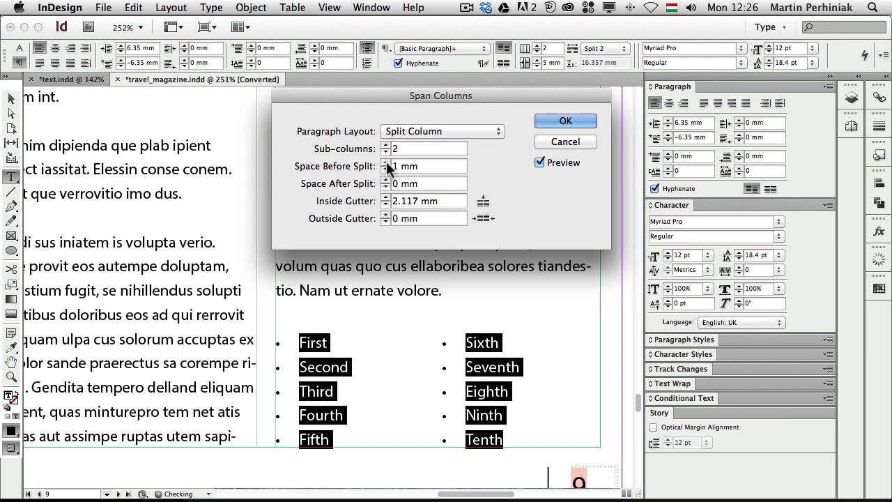
click(386, 161)
click(384, 170)
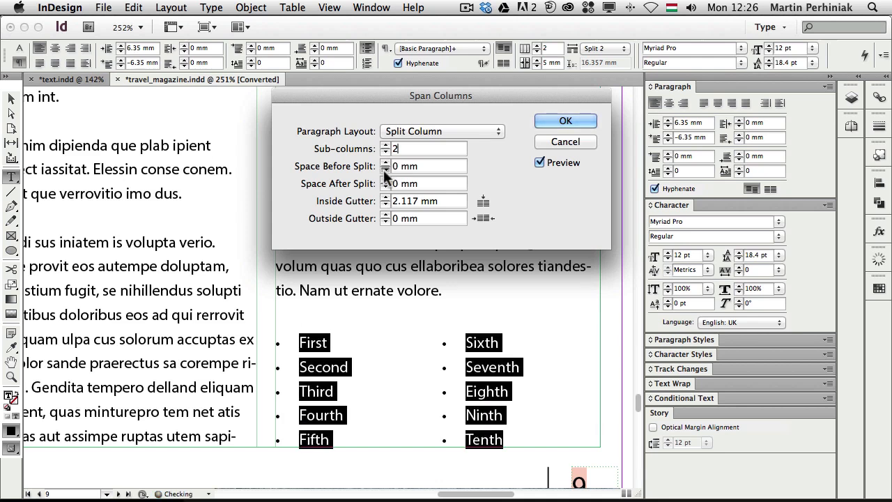
Step: Preview the inside gutter up to 5 mm, then settle on 2 mm
click(384, 197)
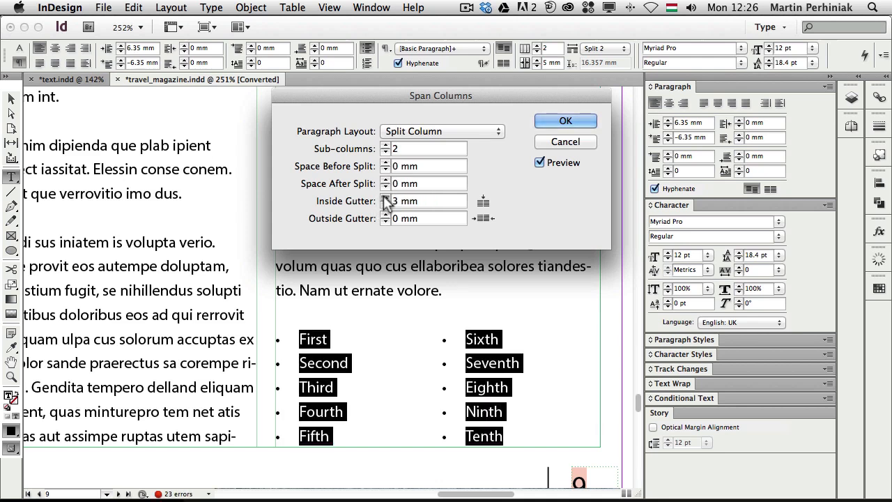
click(384, 197)
click(384, 197)
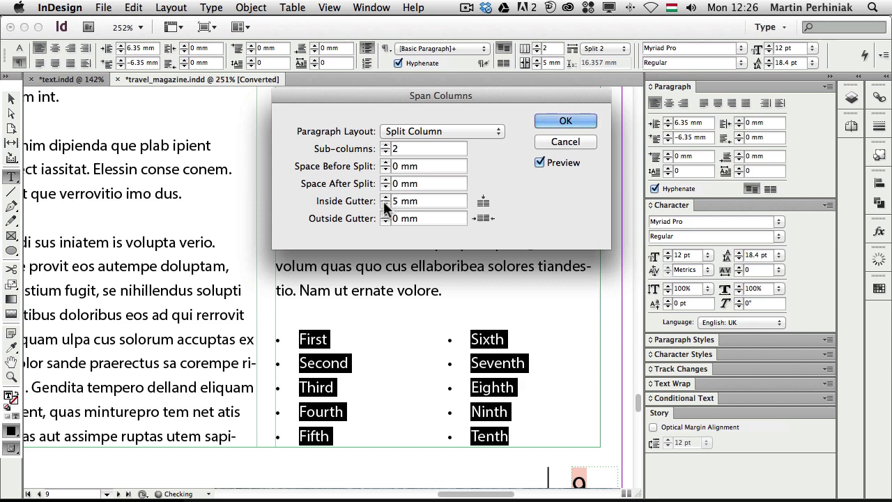
click(384, 203)
click(384, 202)
click(384, 203)
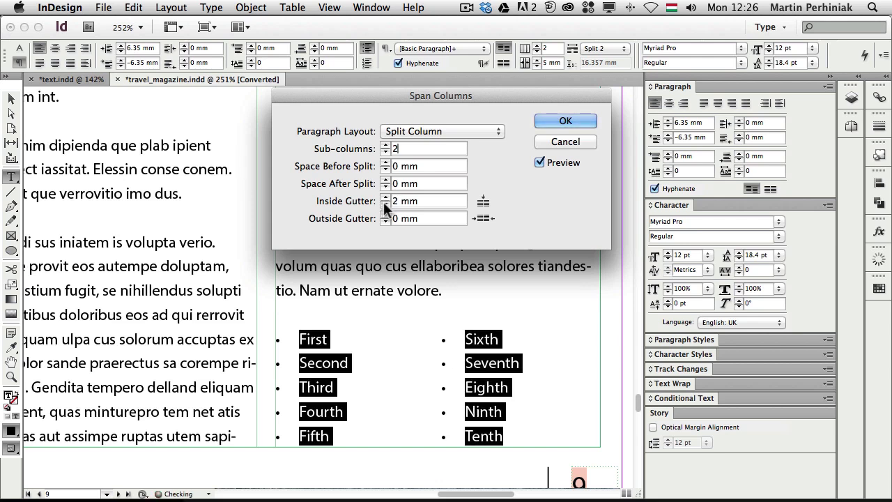
Step: Cancel the Span Columns dialog, fit the whole spread in view, and deselect the text frame
click(572, 142)
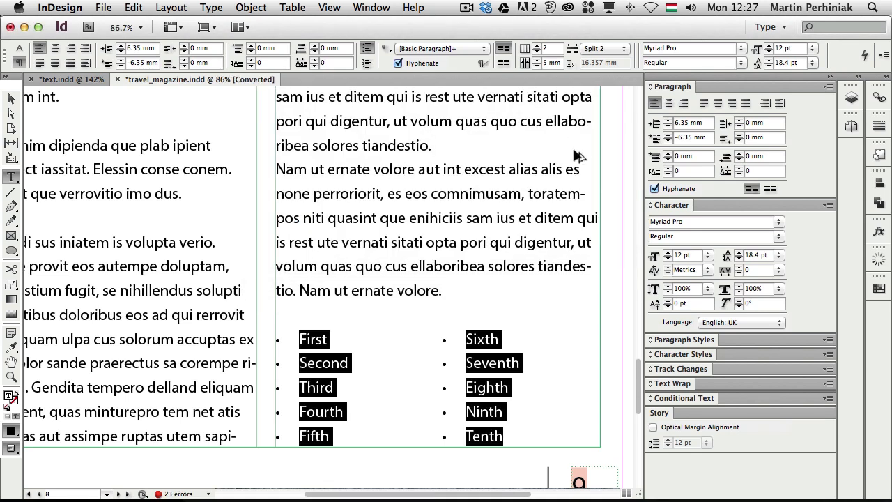
key(super+alt+0)
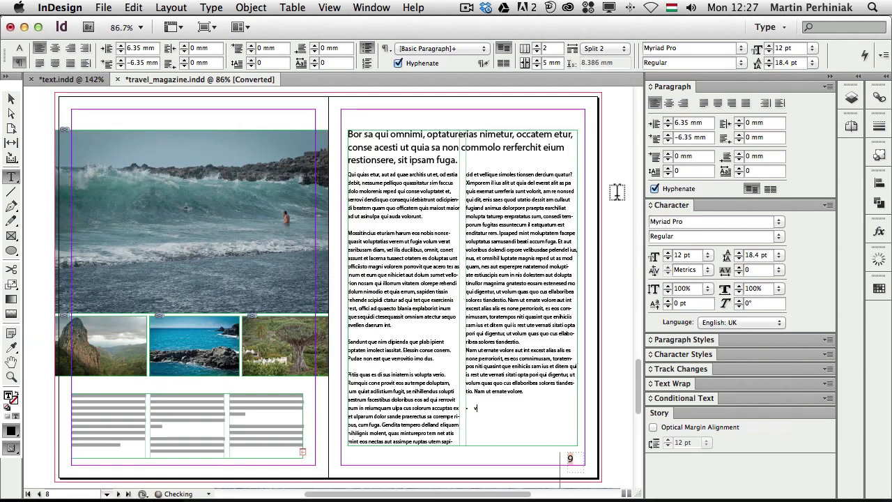
key(Escape)
click(616, 201)
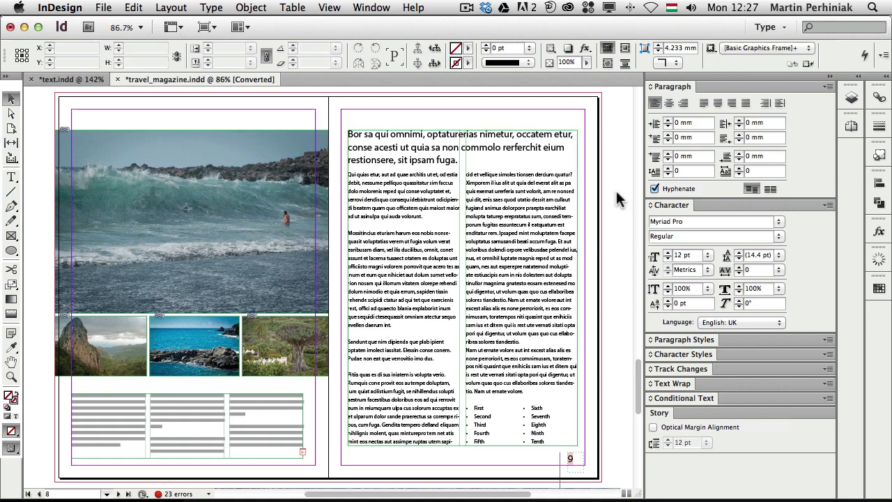